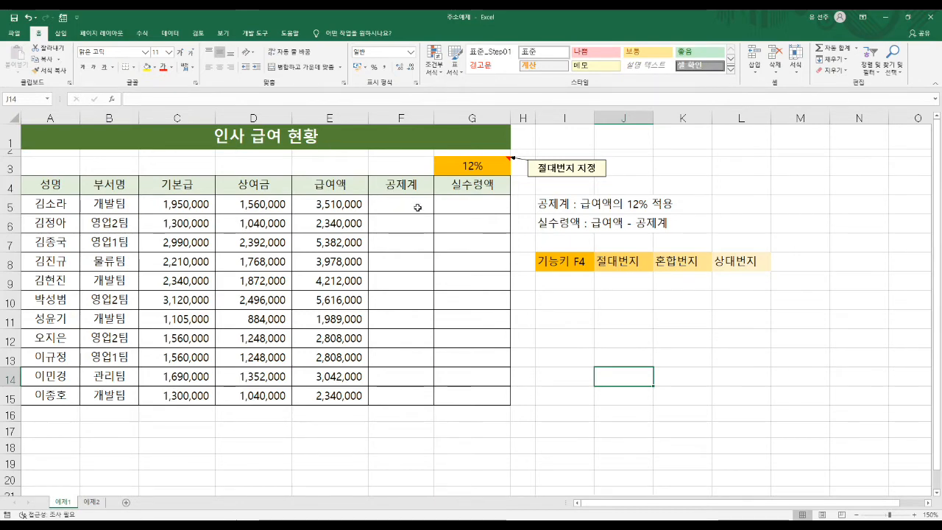
Enter the formula =E5*G3 in F5, the first 공제계 cell, to multiply 급여액 by the rate cell.
click(417, 208)
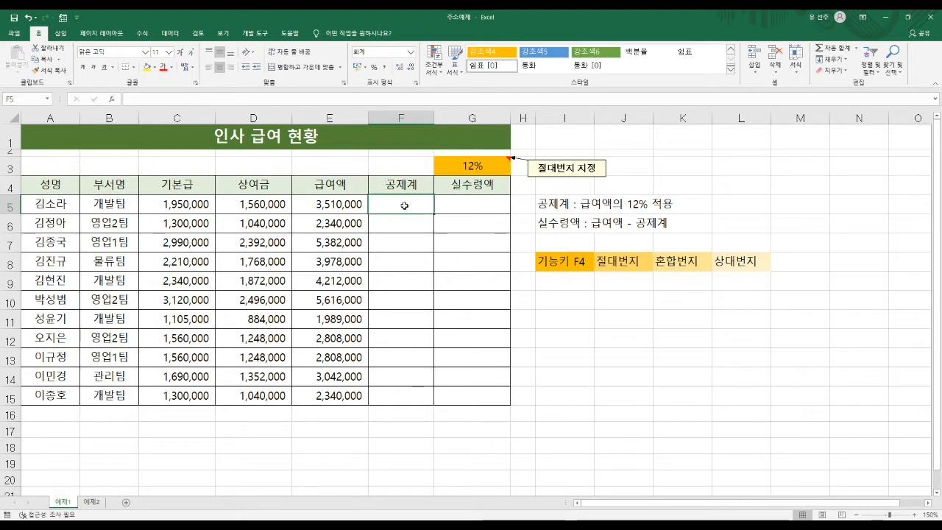
text(=)
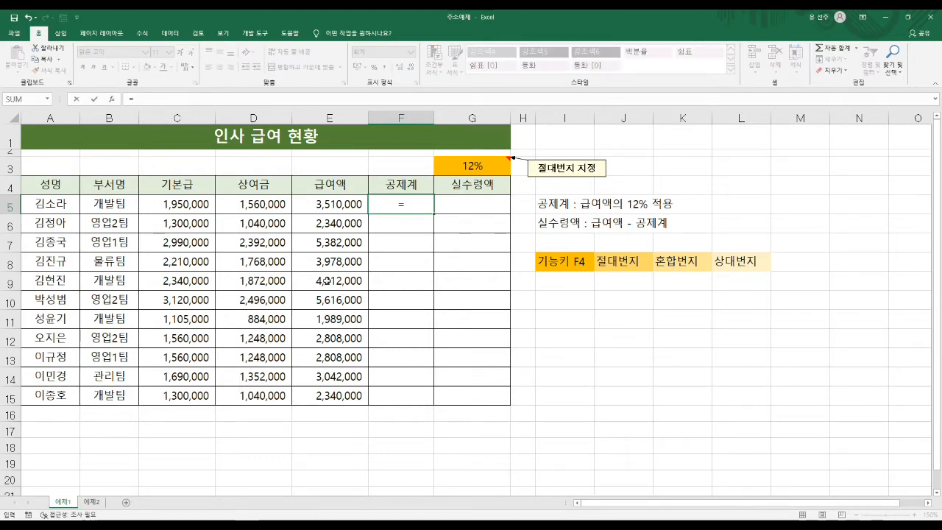
click(340, 204)
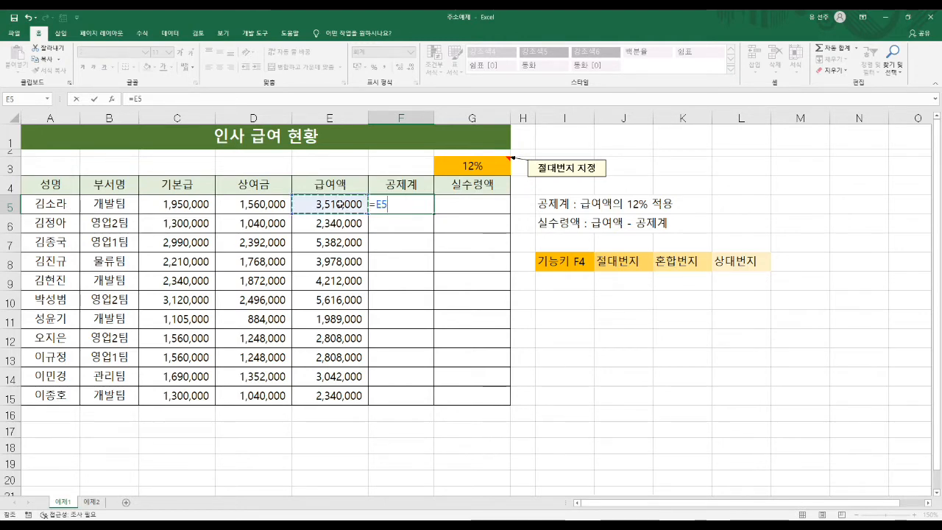
text(*)
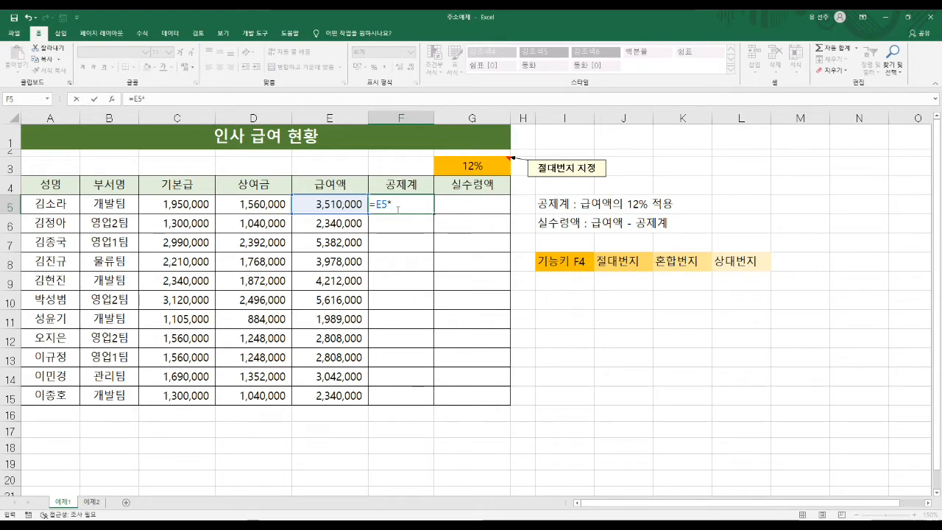
click(472, 164)
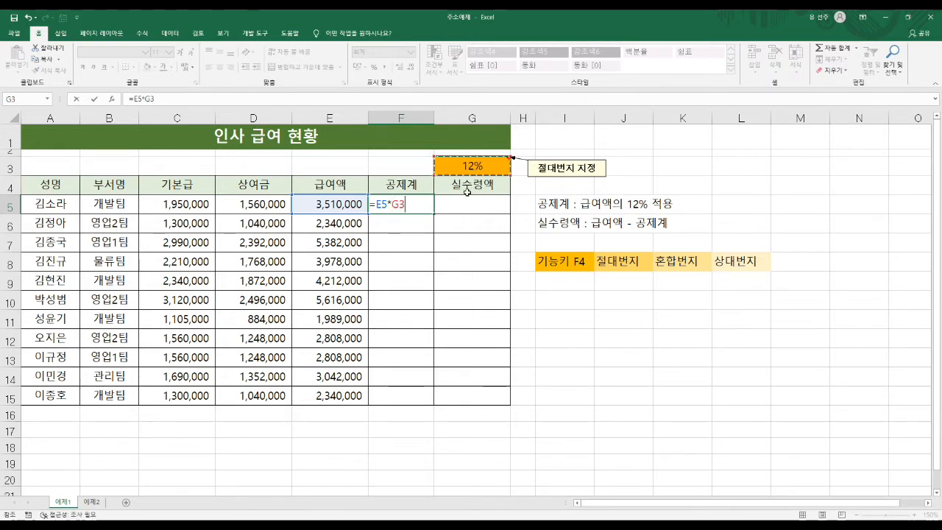
click(94, 100)
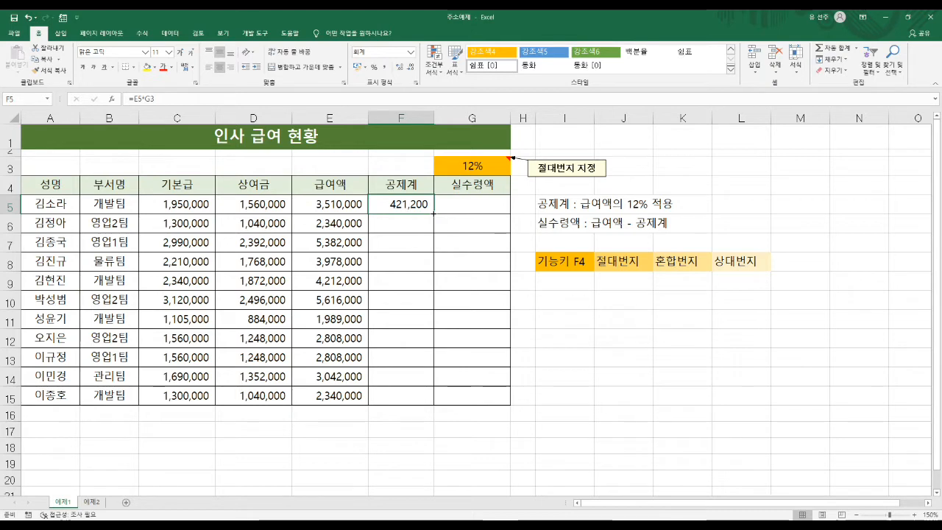
Fill the relative-reference formula in F5 down through F15 and inspect the formula copied into F6.
drag(435, 213, 427, 398)
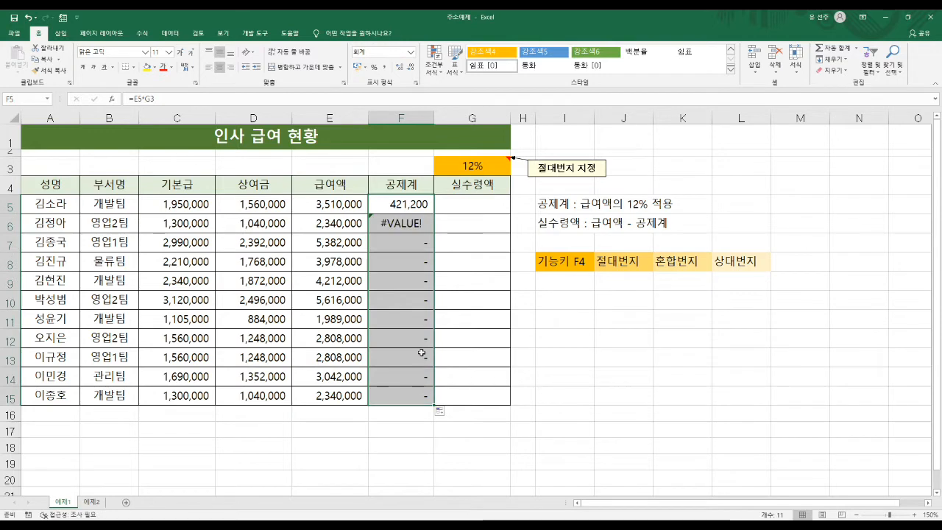
click(419, 228)
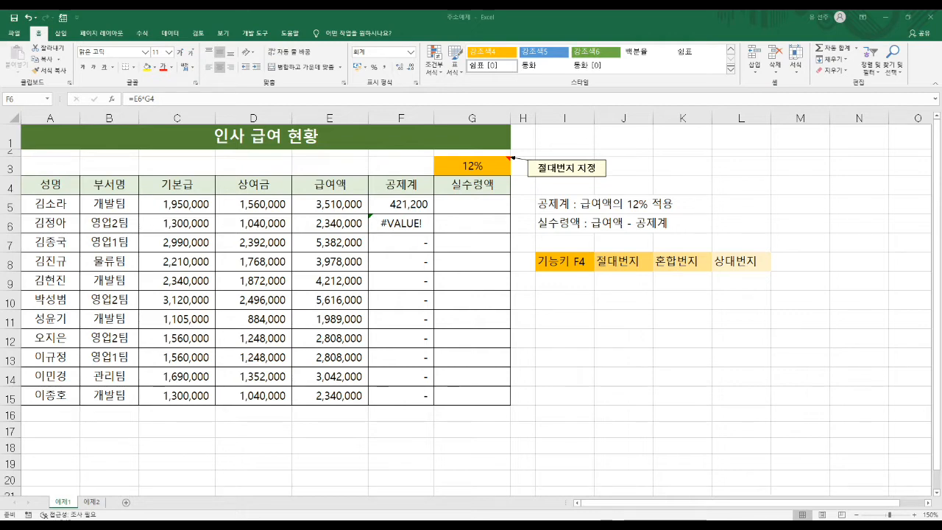
click(254, 158)
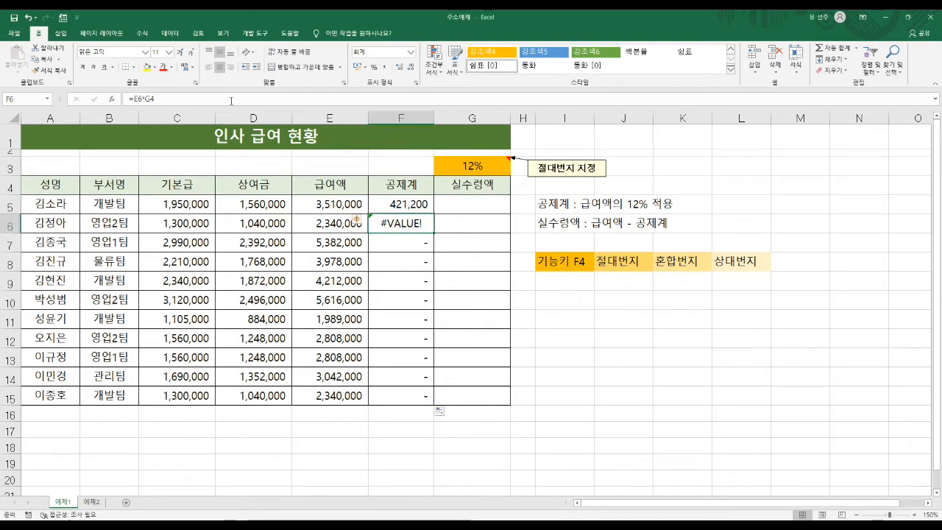
Make the rate reference in F5 absolute so the formula reads =E5*$G$3.
click(392, 201)
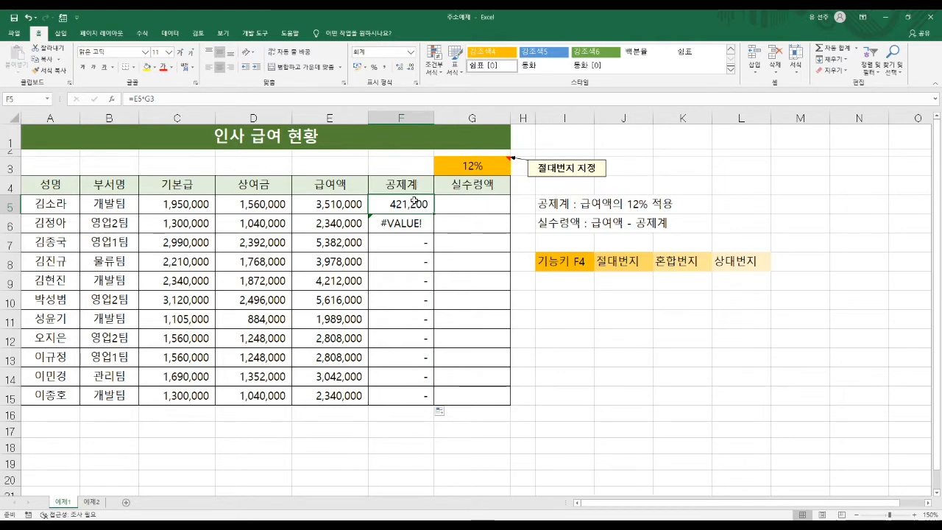
click(155, 100)
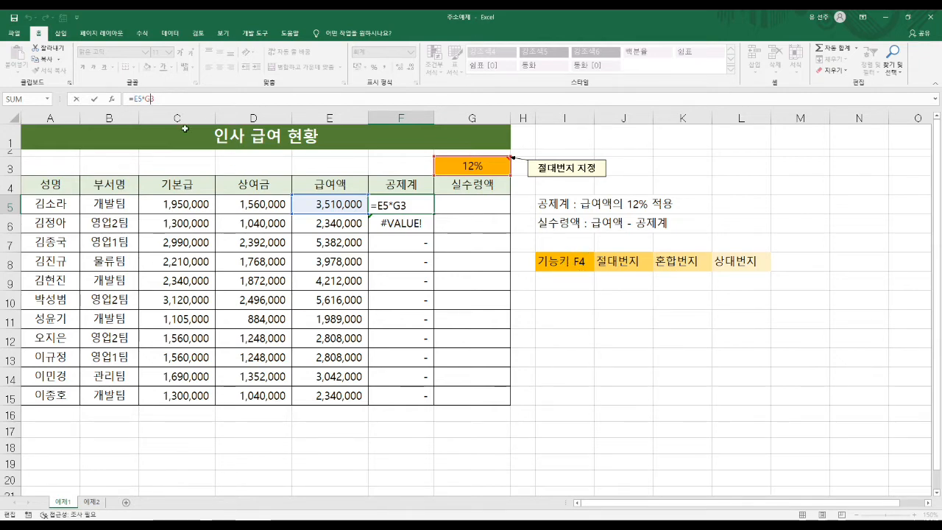
key(F4)
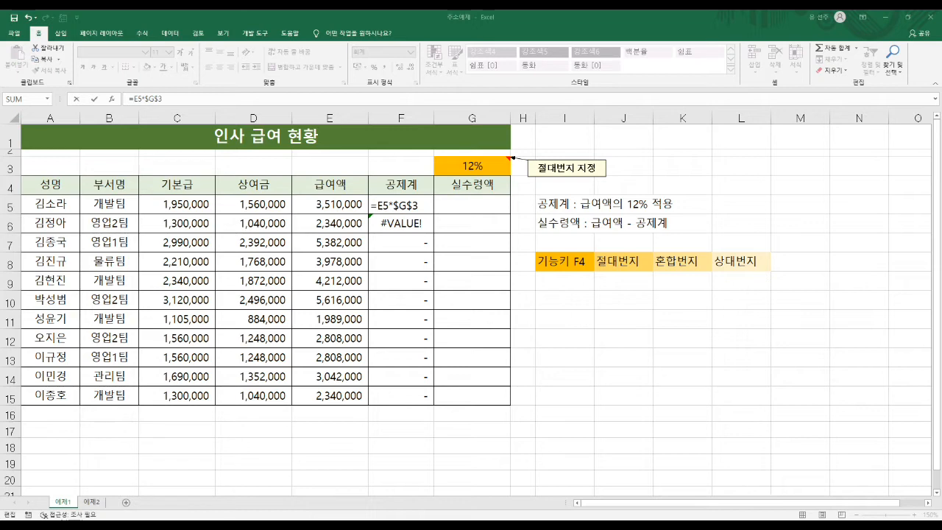
double_click(153, 98)
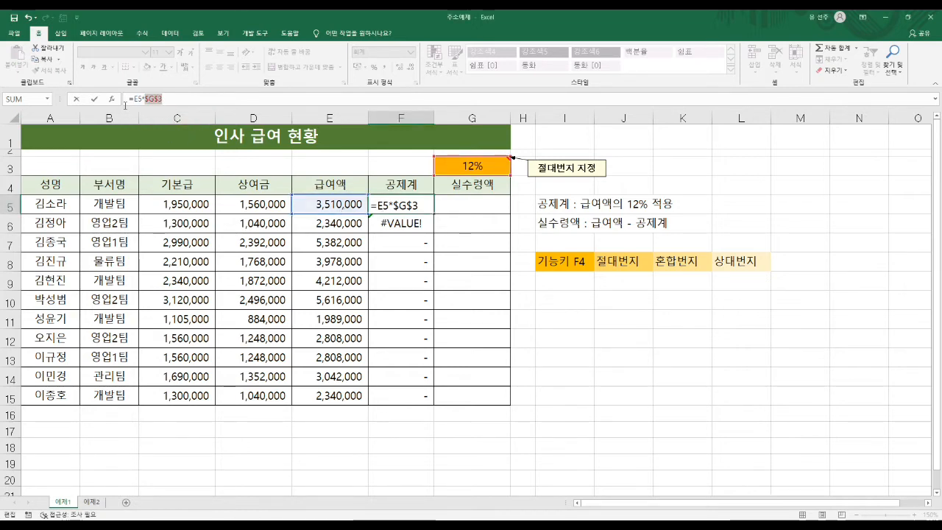
click(95, 99)
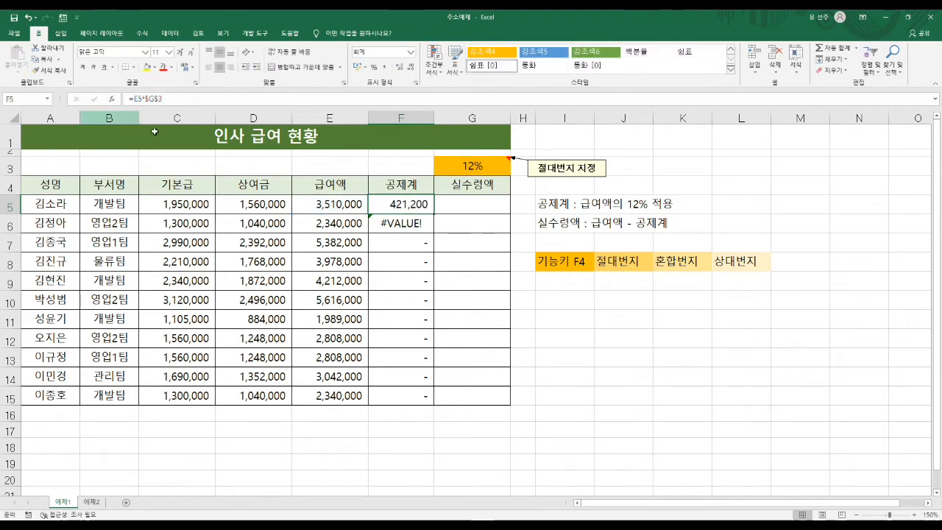
Fill the F5 formula down through F15 and check the references in several of the copied 공제계 formulas.
drag(434, 214, 428, 398)
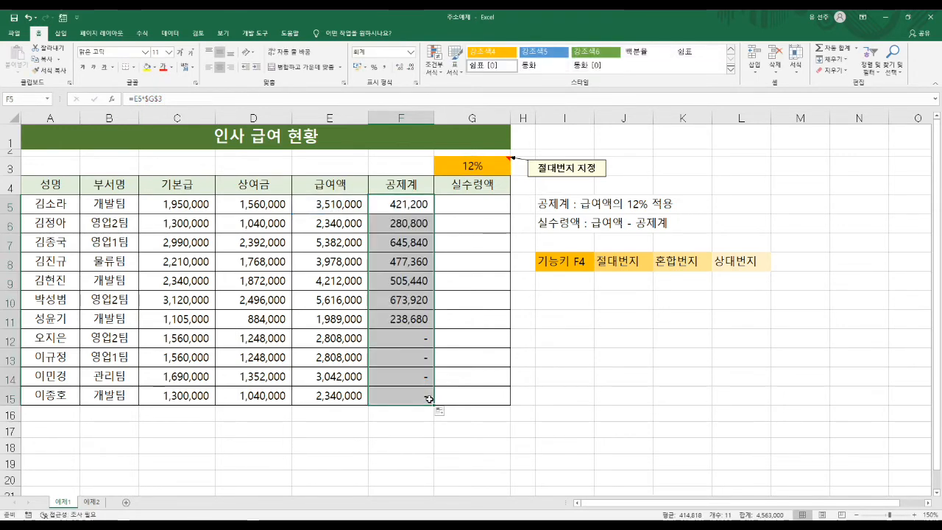
click(409, 277)
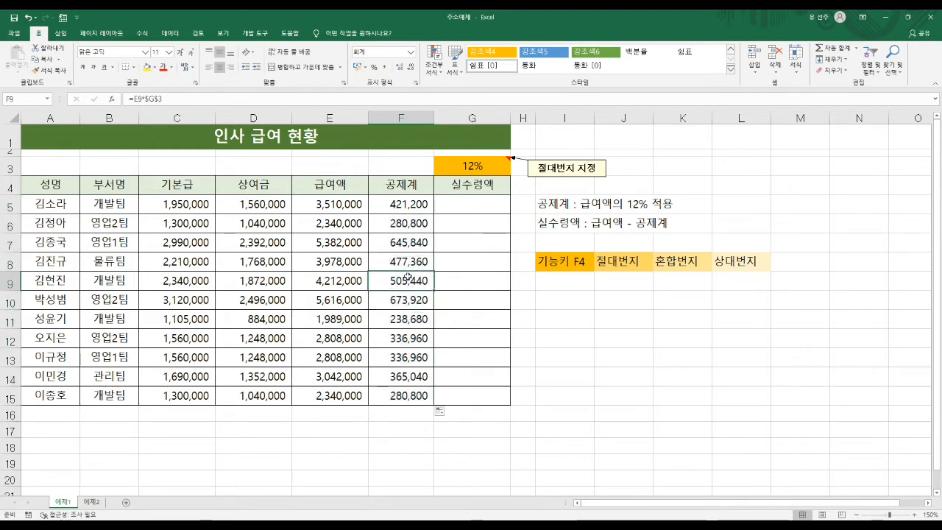
click(404, 301)
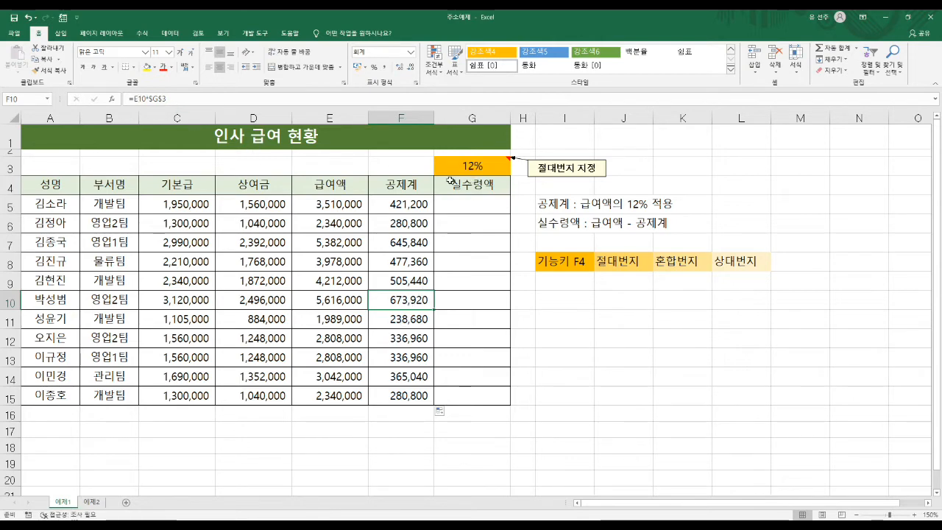
click(406, 395)
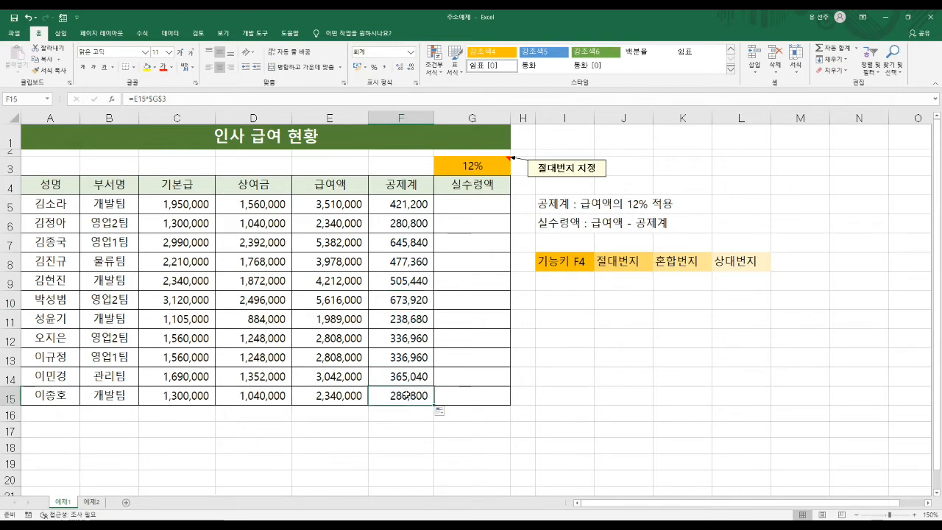
click(397, 207)
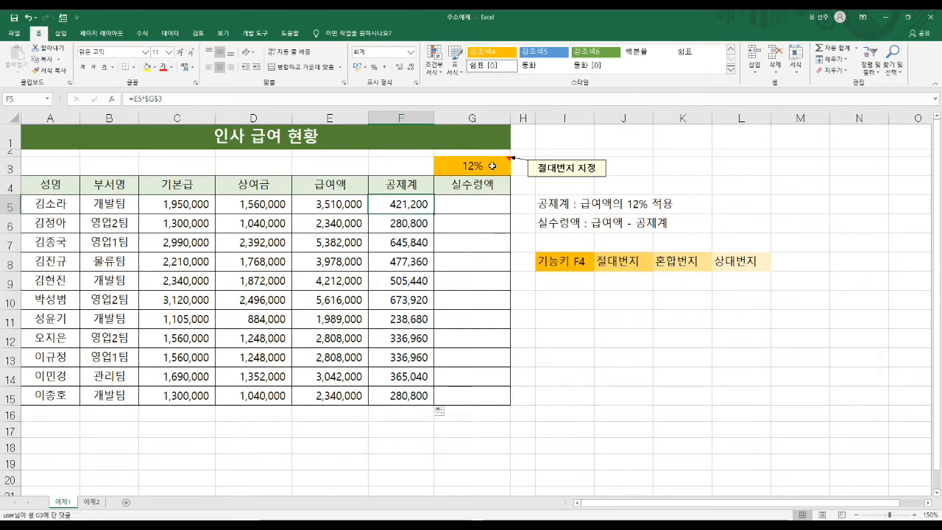
On sheet 예제2, enter the formula =E4*10% in F4, the first 공제계 cell.
click(91, 502)
click(423, 201)
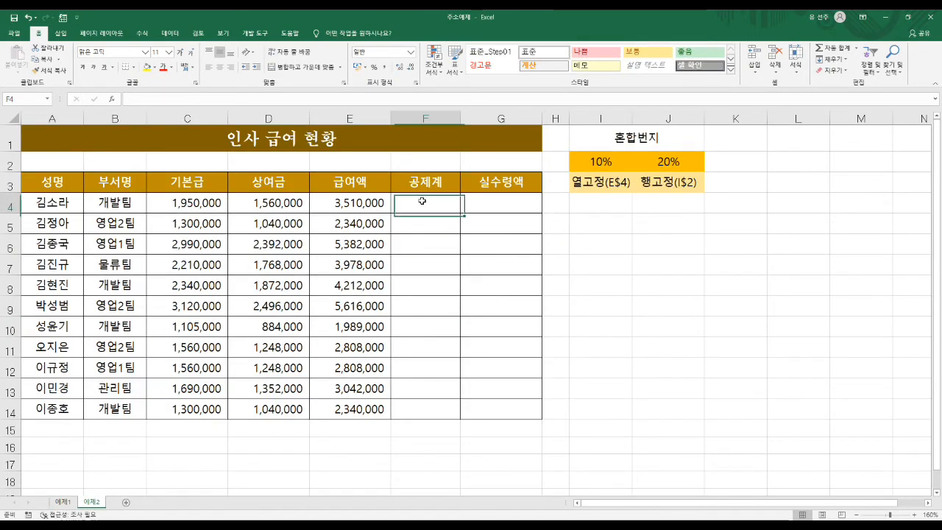
text(=)
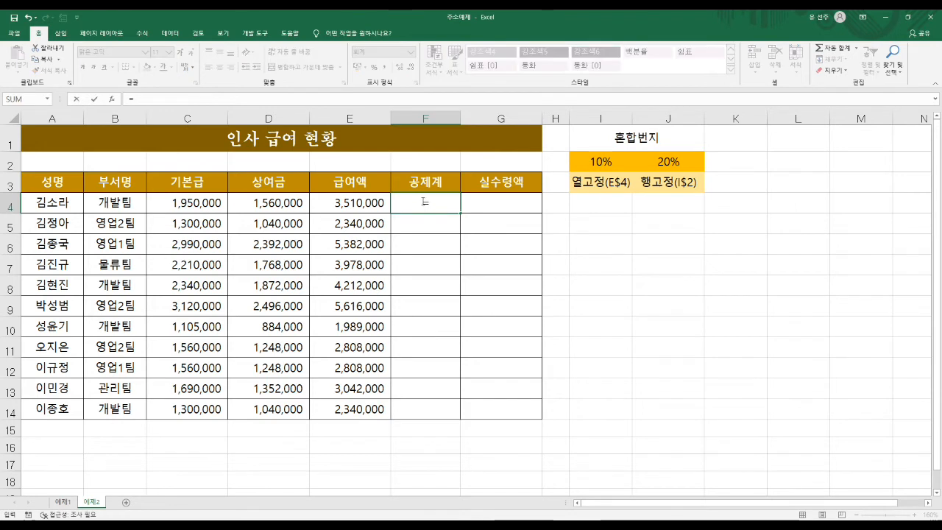
click(358, 206)
text(*)
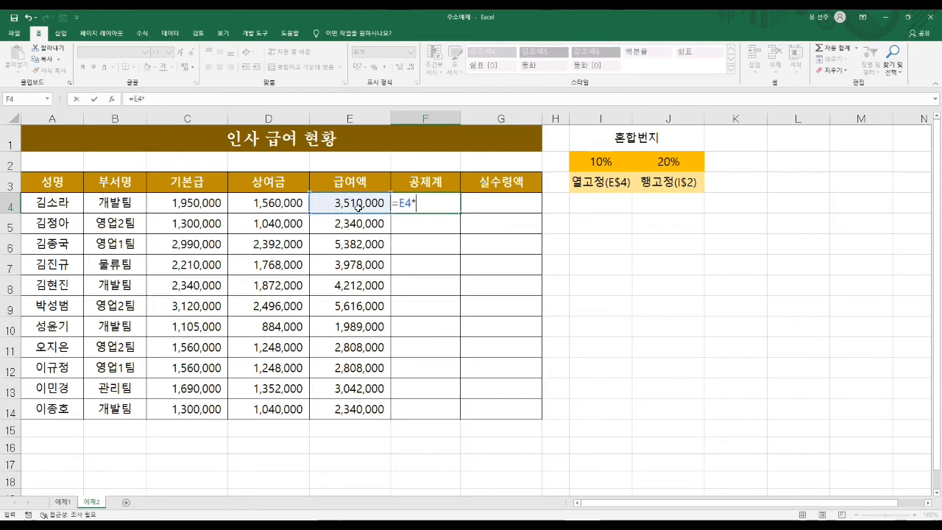
text(10%)
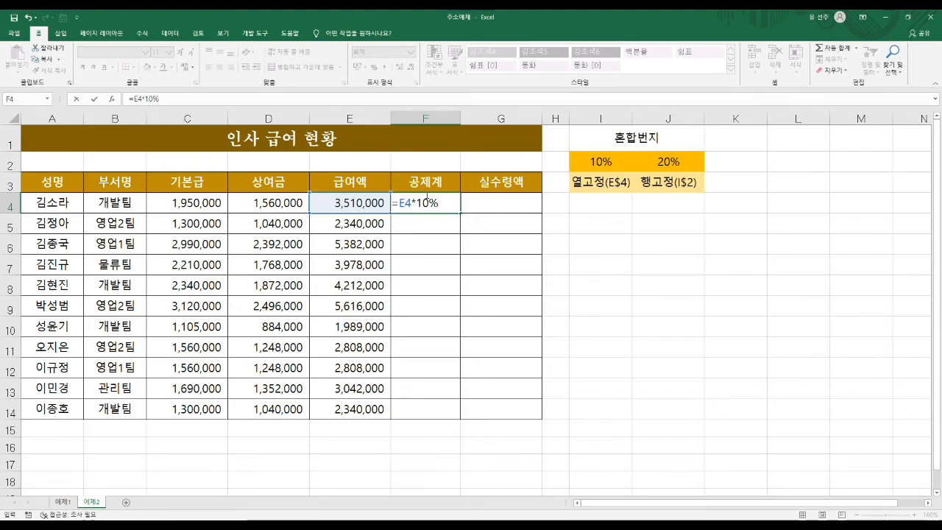
click(94, 101)
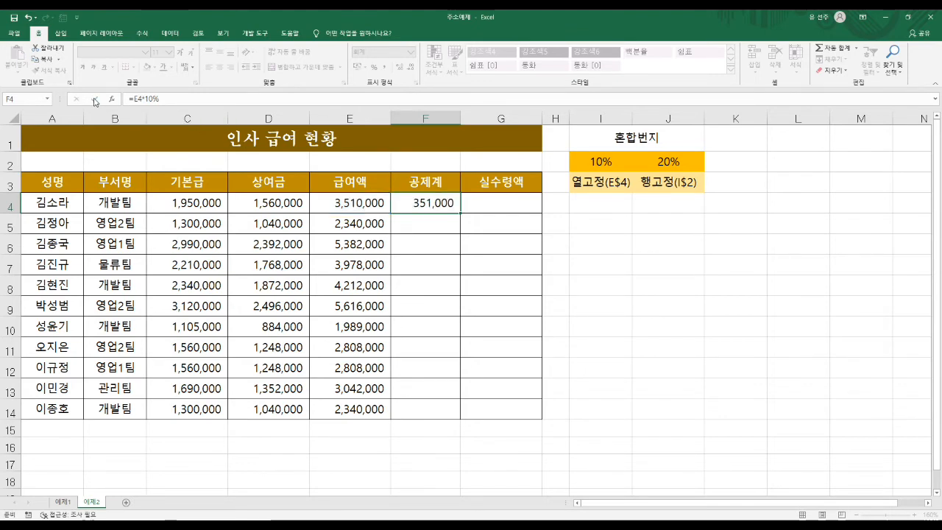
Fill the 10% formula in F4 down through F14 and check several of the copied formulas.
drag(460, 214, 452, 408)
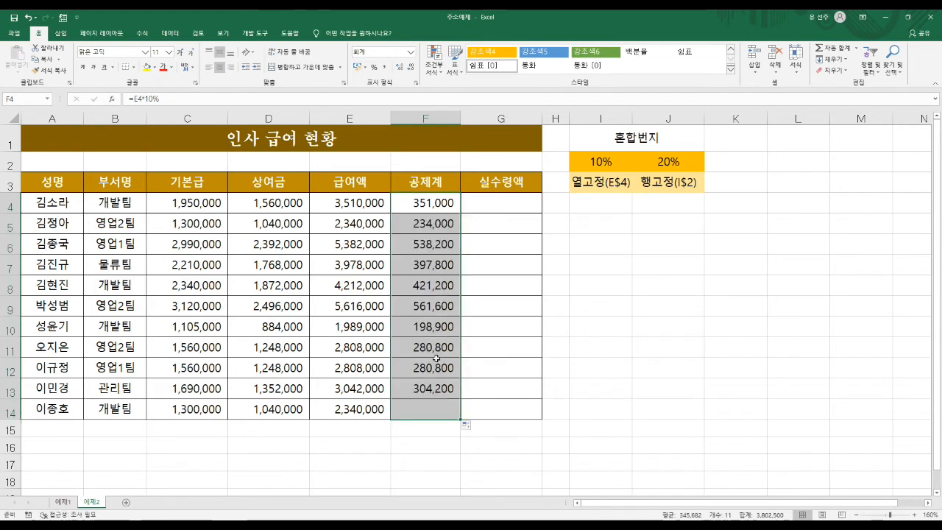
click(431, 260)
click(445, 308)
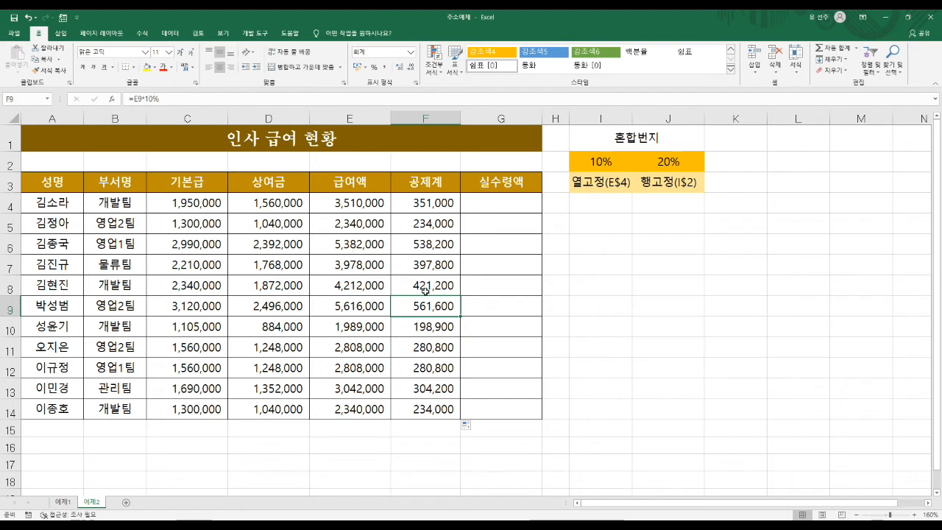
click(424, 365)
click(425, 410)
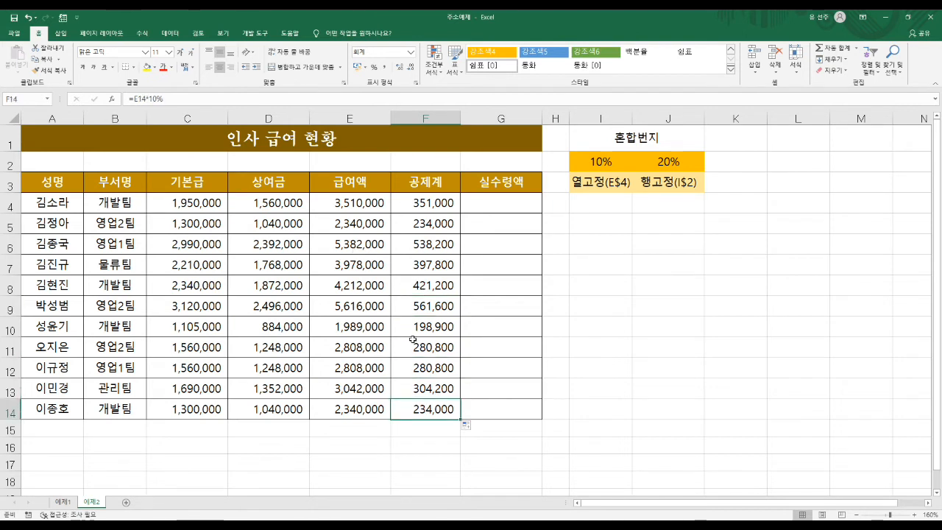
Change the formula in F4 to =E4*20% and fill it down through F14.
click(421, 202)
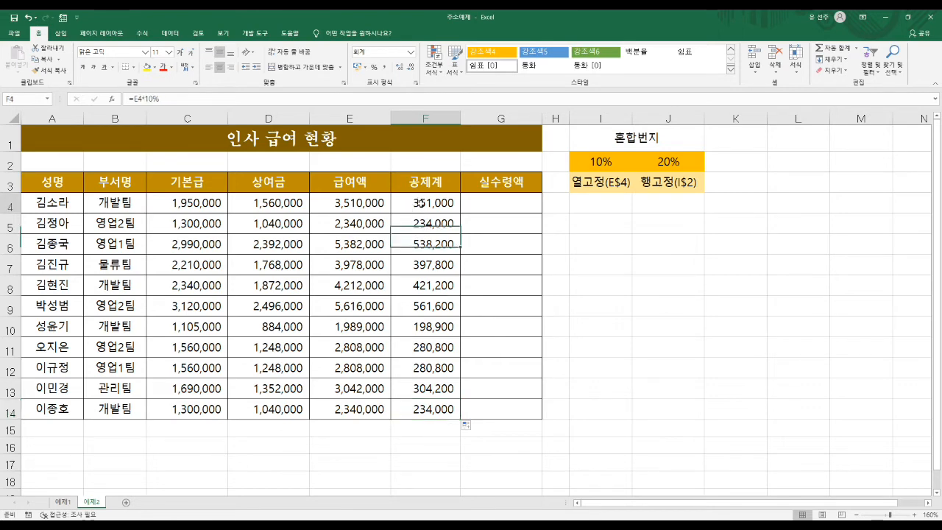
click(150, 98)
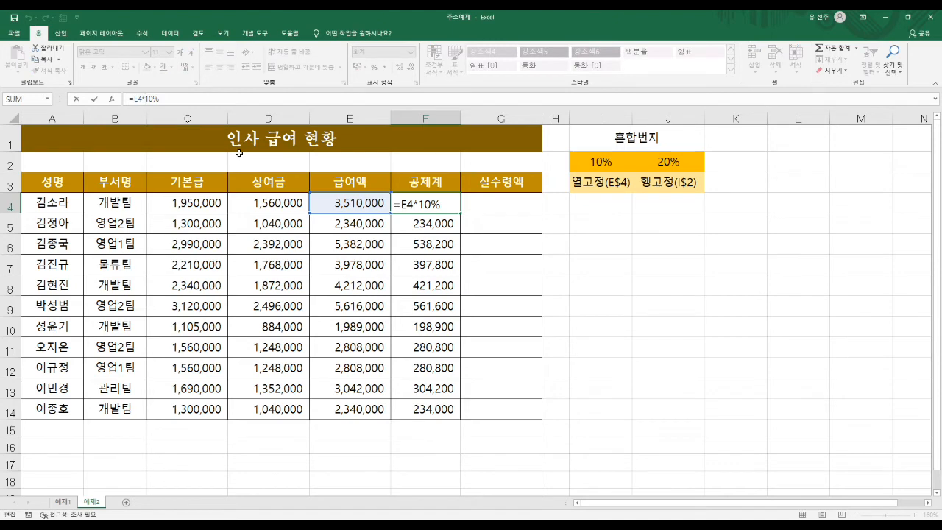
key(BackSpace)
key(BackSpace)
key(BackSpace)
text(20%)
key(Return)
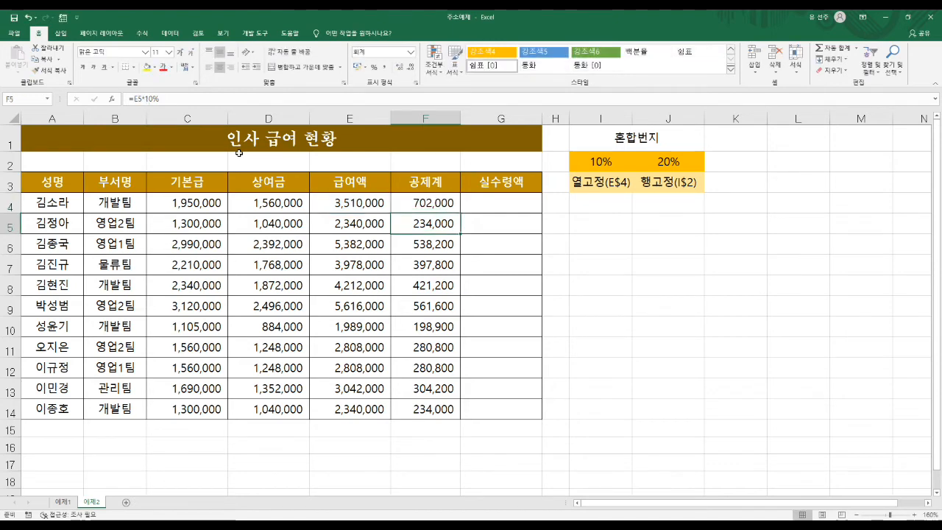
click(401, 205)
drag(460, 212, 444, 415)
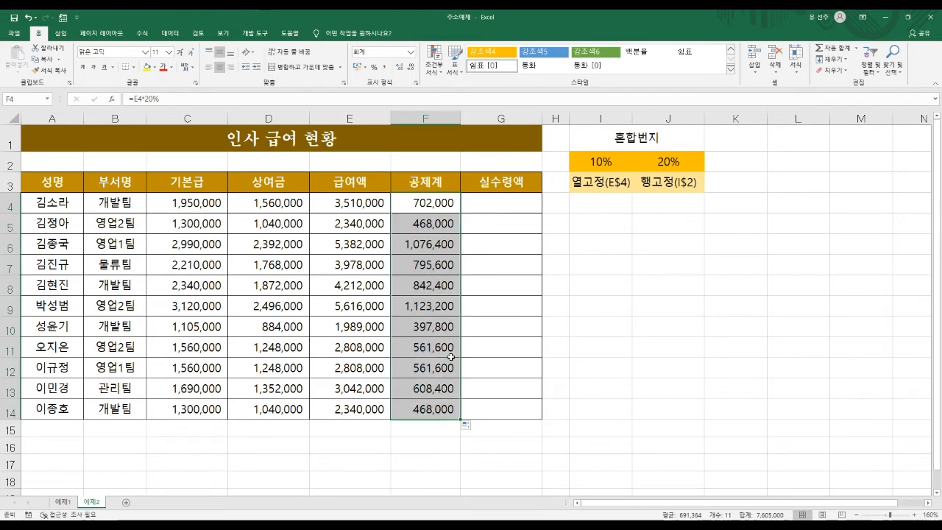
On sheet 예제1, set the deduction rate in G3 to 10% and check the first 공제계 formulas.
click(65, 503)
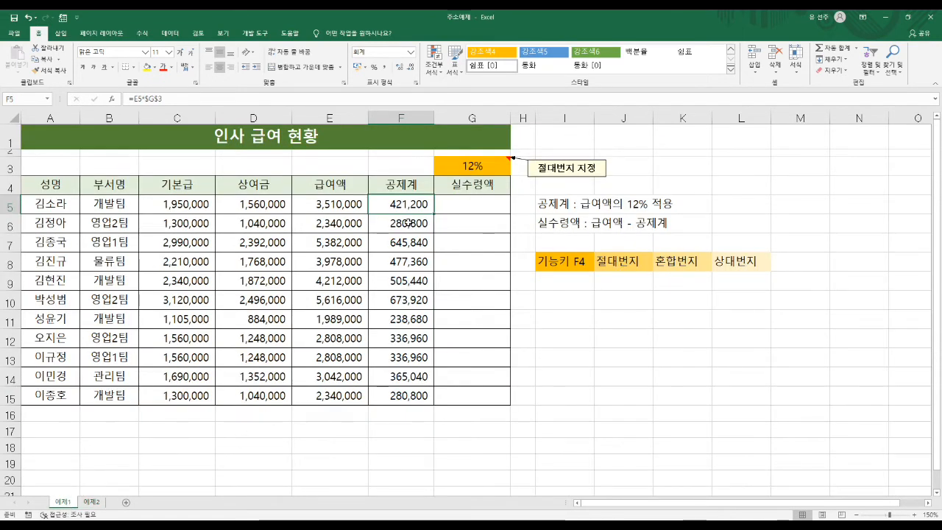
click(469, 169)
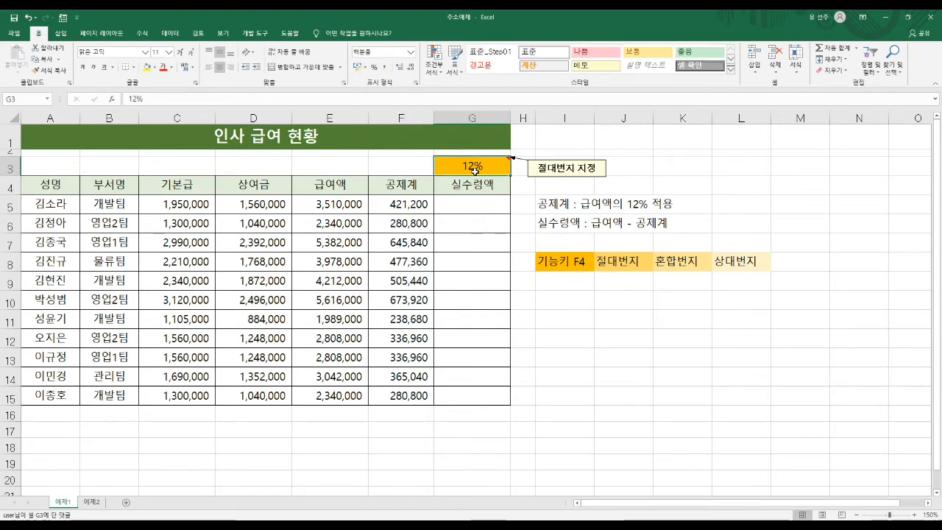
double_click(498, 171)
key(BackSpace)
text(0)
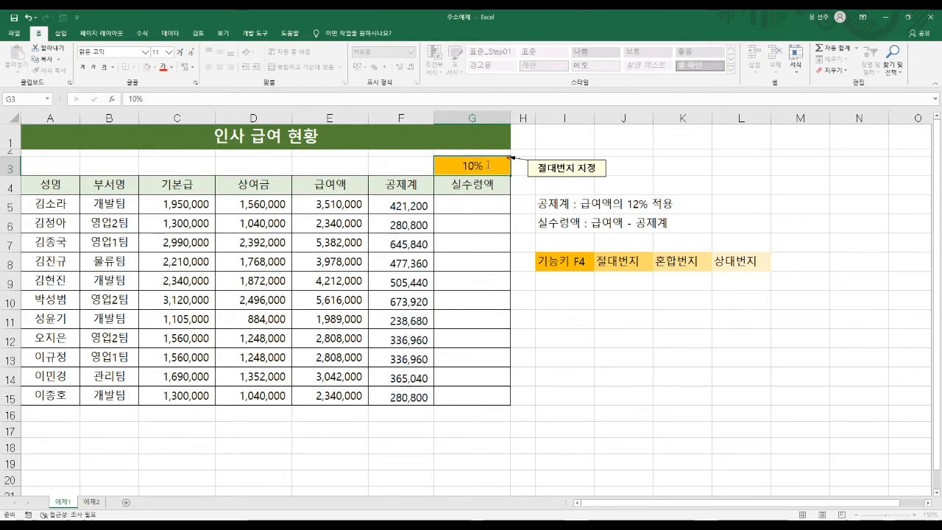
key(Return)
click(415, 209)
key(Down)
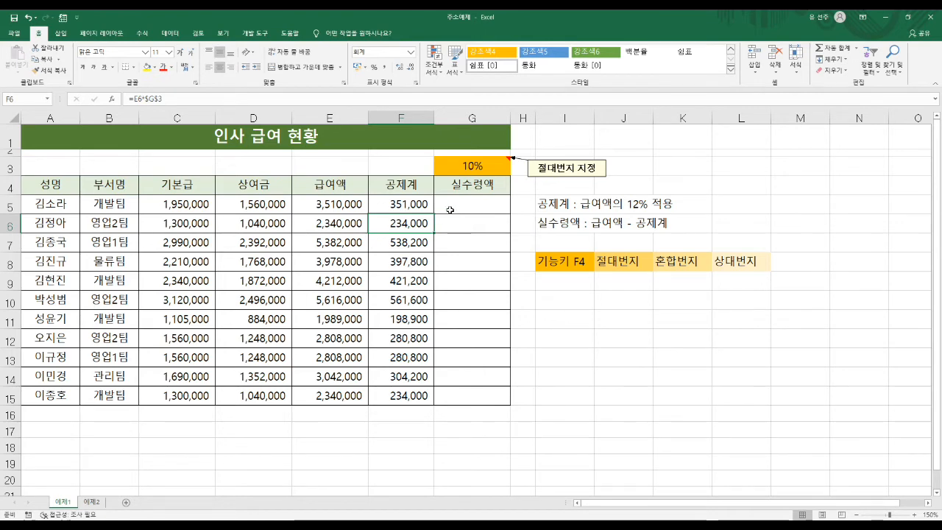
Enter =E5-F5 in G5 for the first 실수령액 and fill the formula down through G15.
click(480, 168)
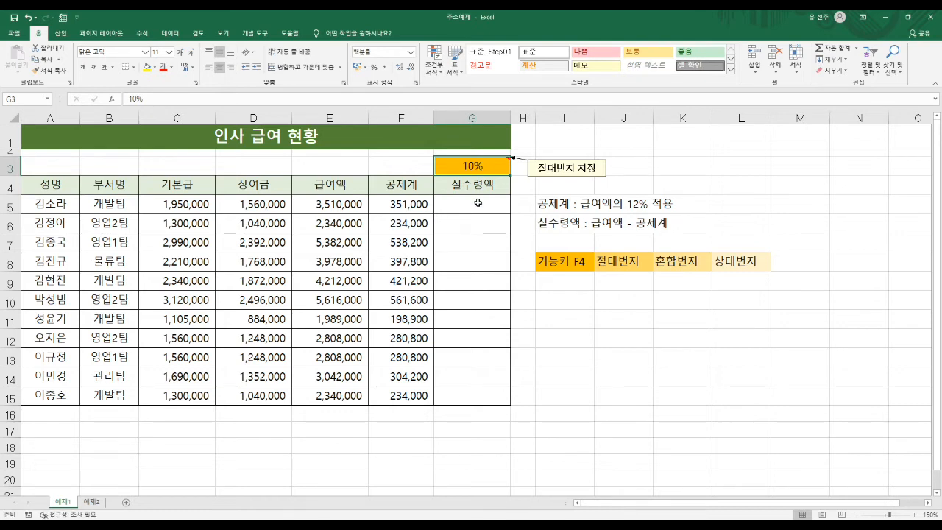
click(478, 203)
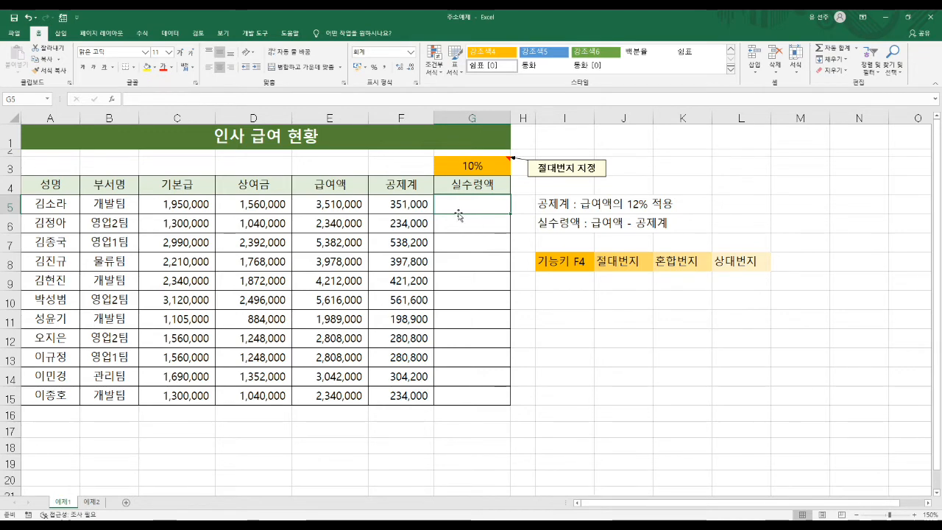
text(=)
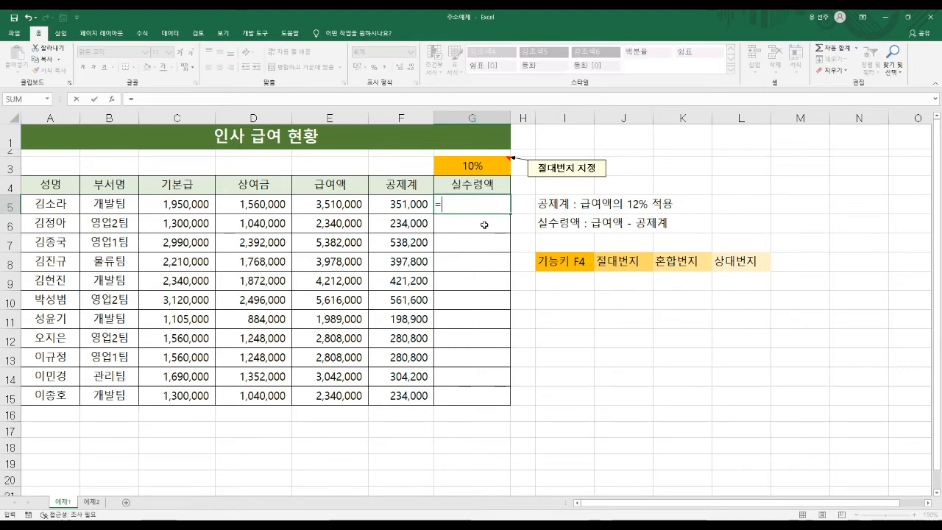
click(339, 204)
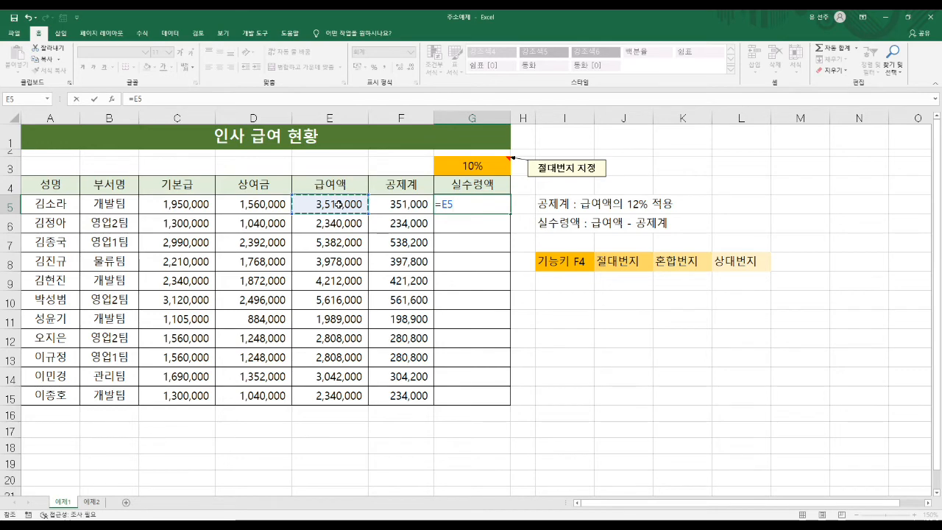
text(-)
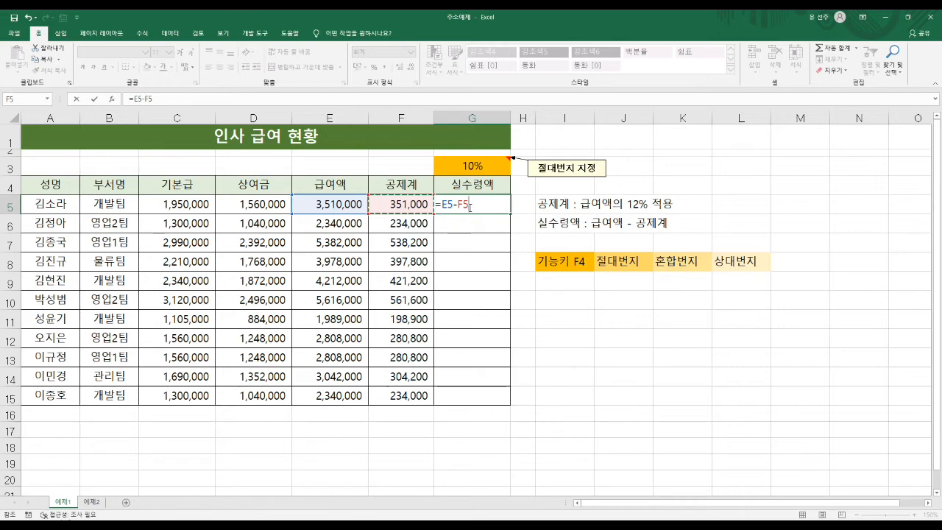
click(94, 101)
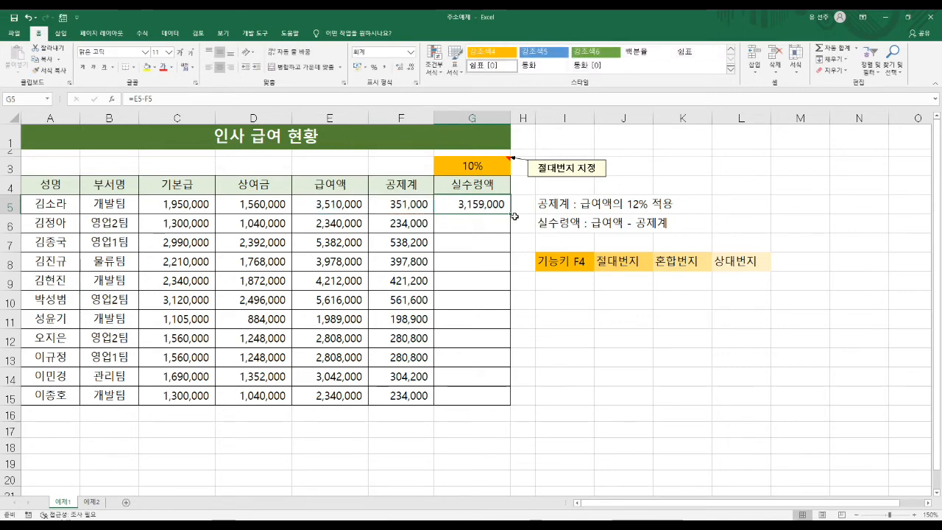
drag(510, 214, 509, 398)
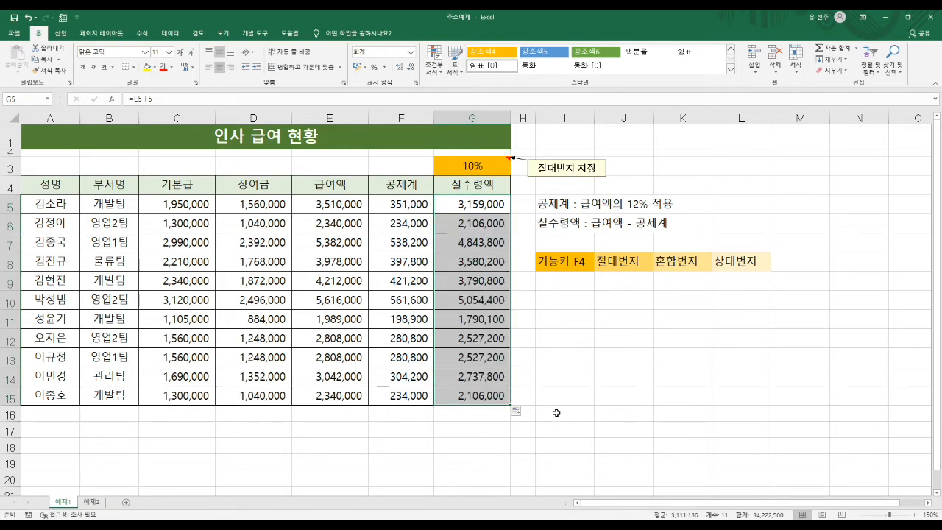
click(491, 396)
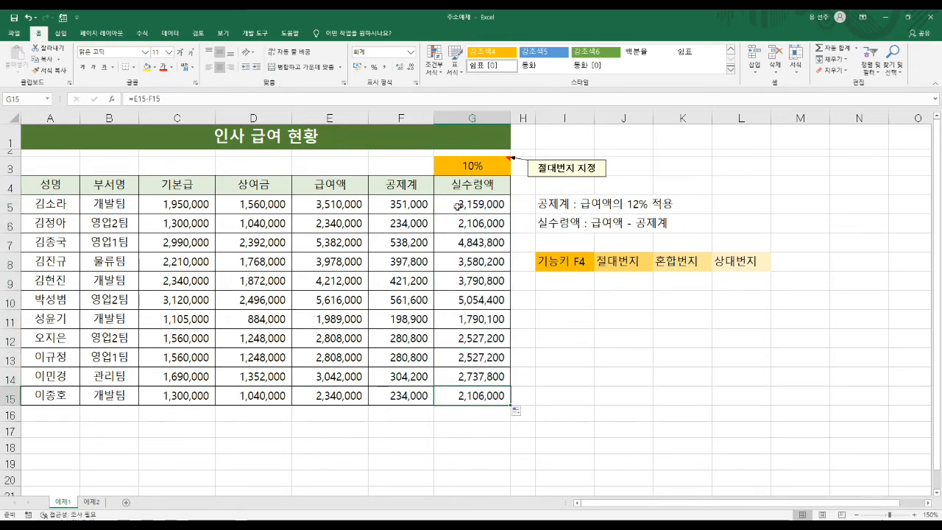
Set the deduction rate in G3 to 20%.
click(482, 169)
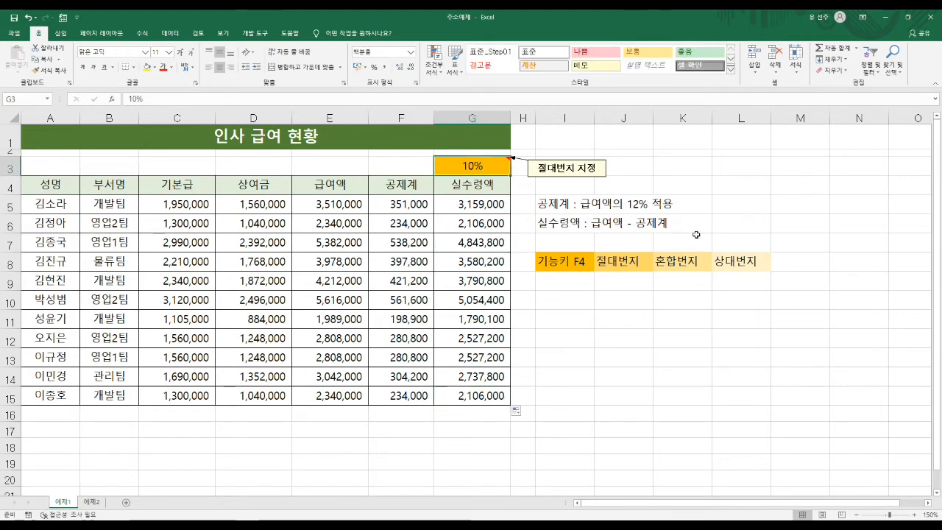
text(20)
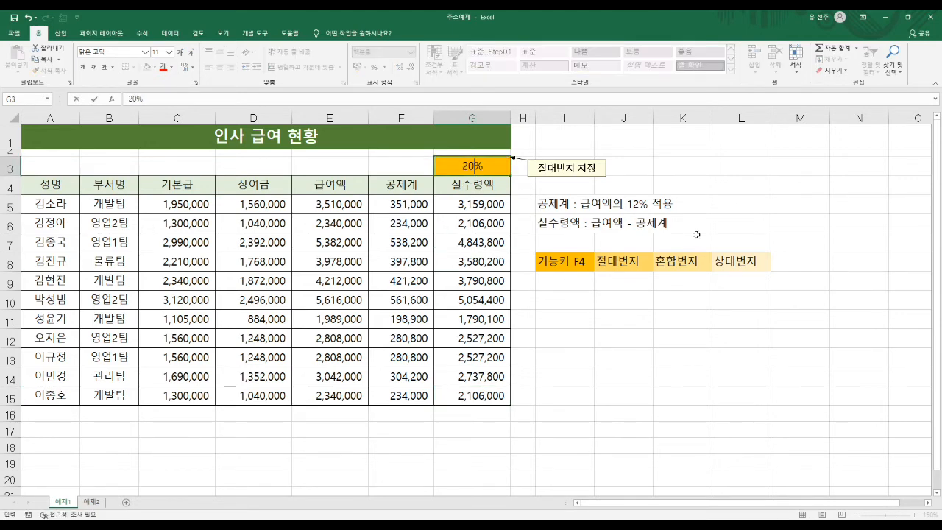
key(Return)
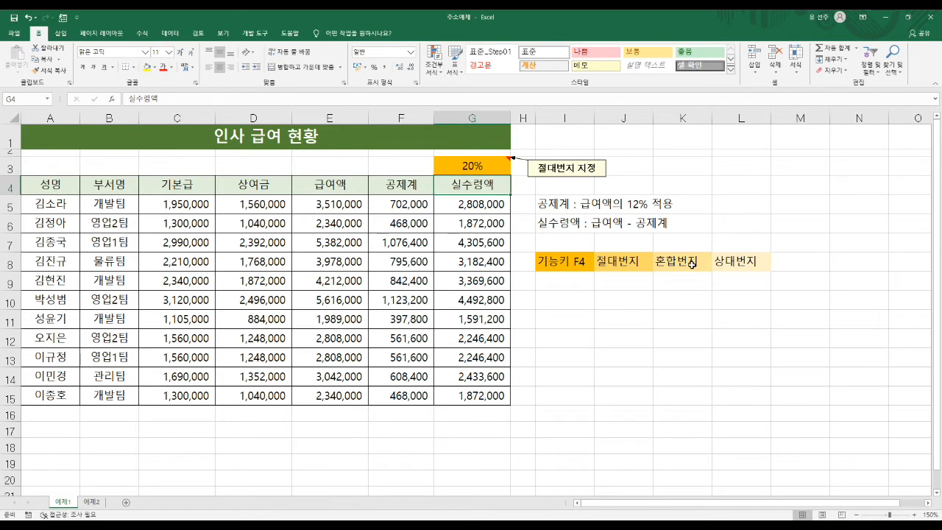
On sheet 예제2, examine the 공제계 formula in F4 and the 혼합번지 rates in I2 and J2.
click(92, 503)
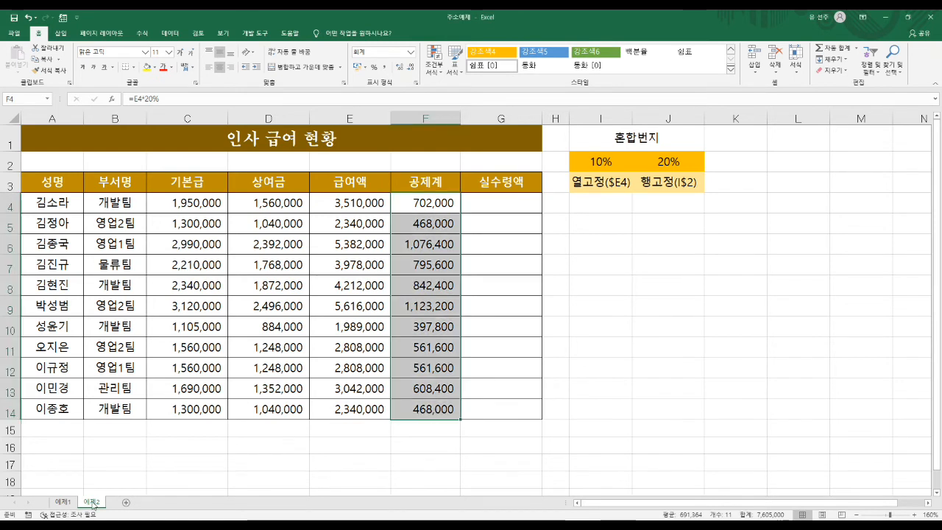
click(438, 207)
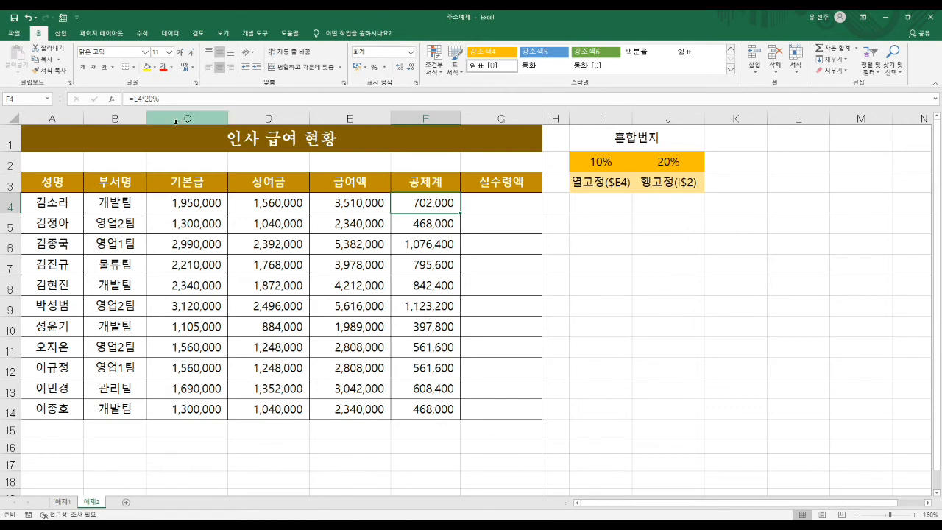
click(627, 145)
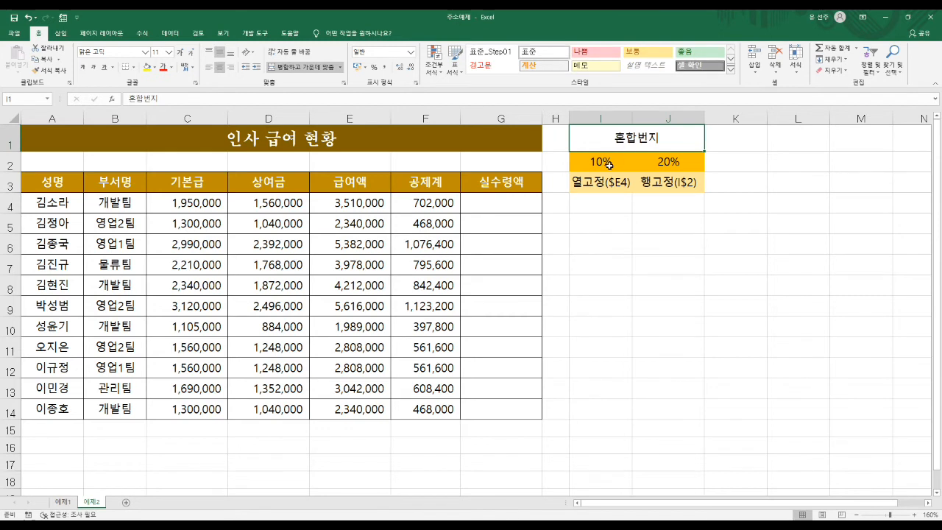
click(608, 164)
click(667, 163)
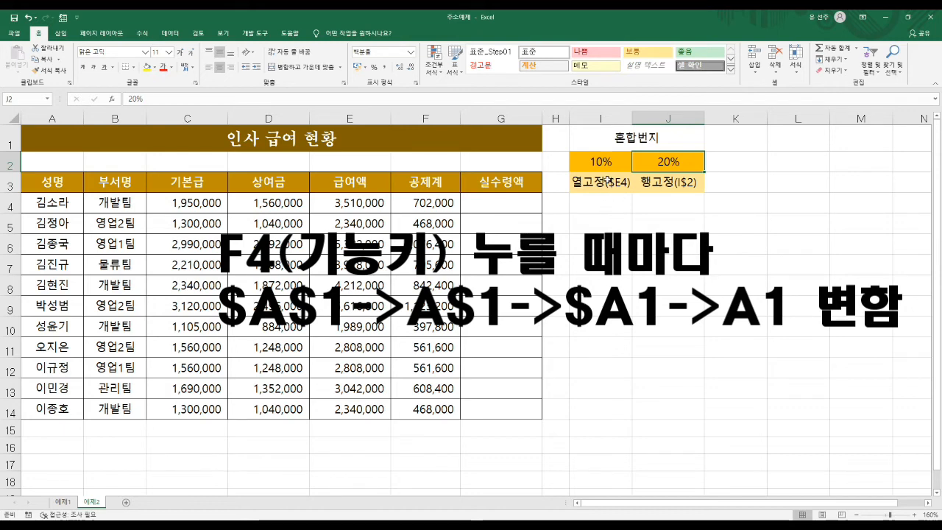
Enter the formula =E4*I$2 in I4, locking only the row of the rate reference.
click(608, 207)
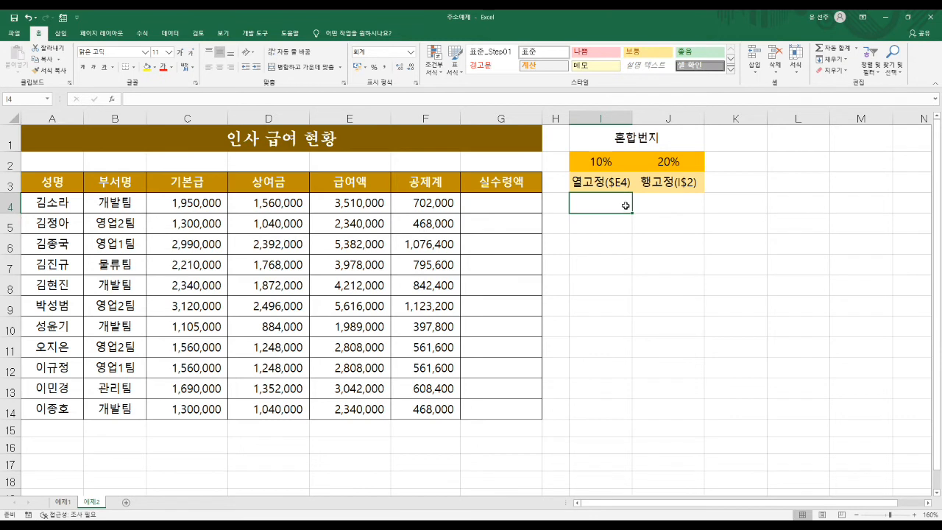
text(=)
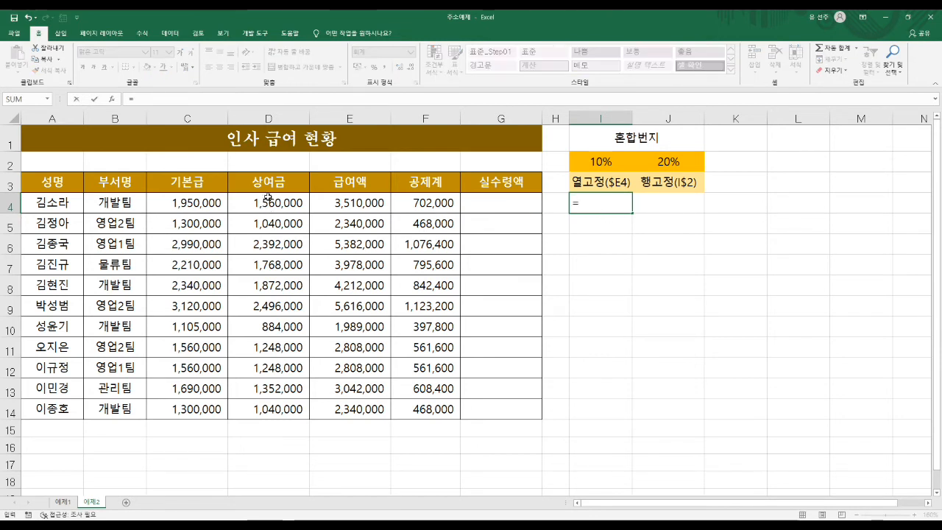
click(364, 206)
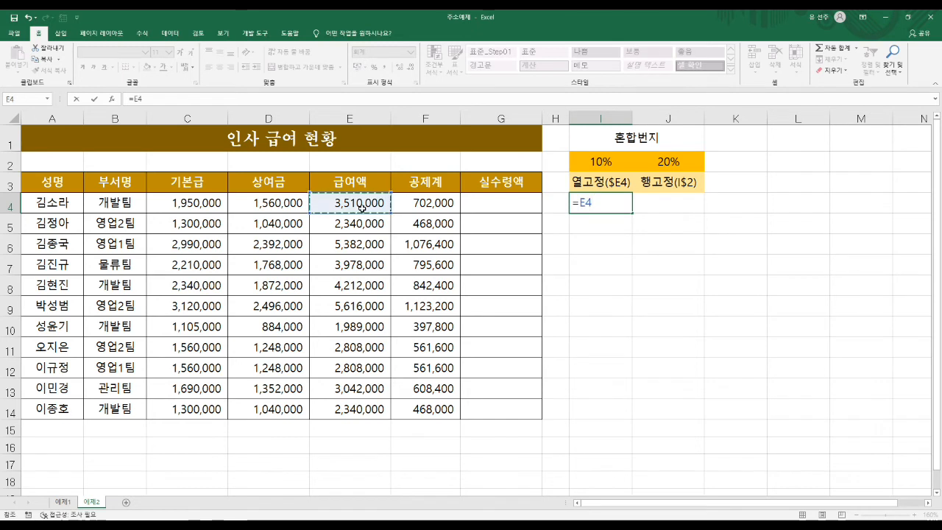
text(*)
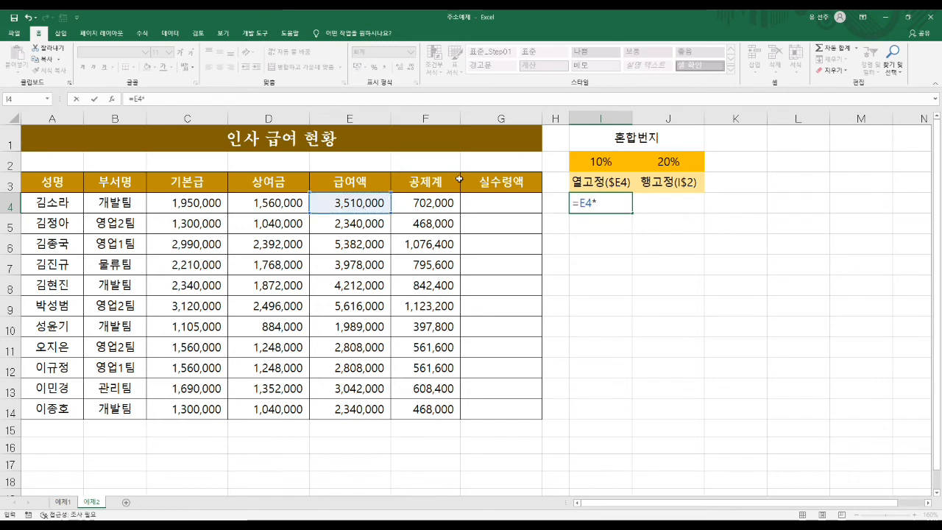
click(611, 161)
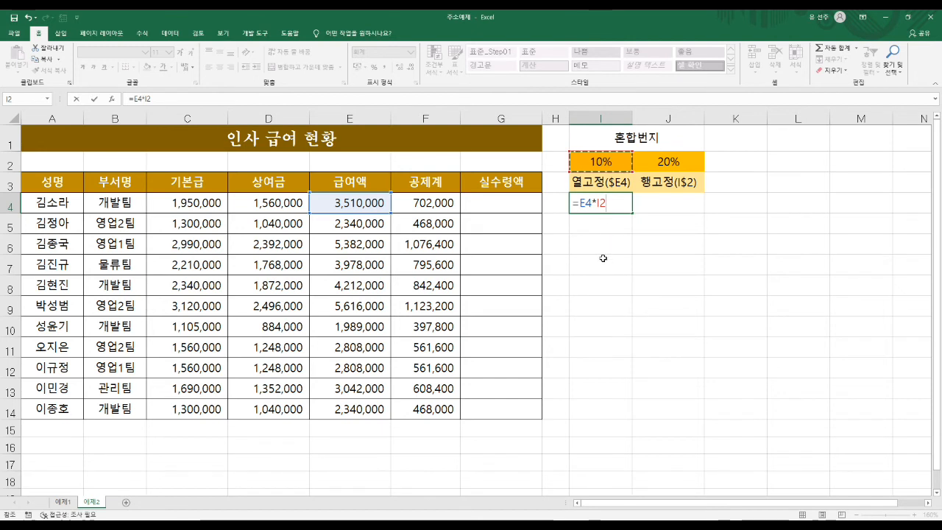
key(F4)
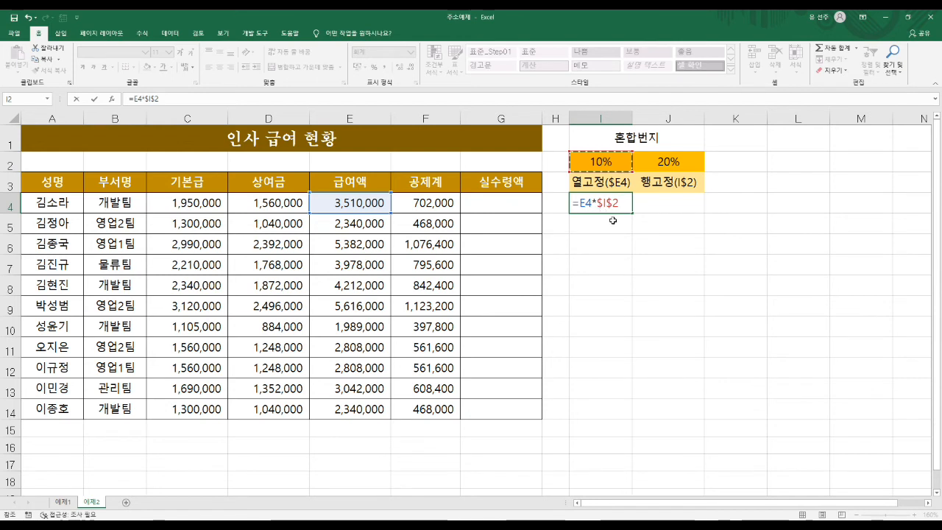
key(F4)
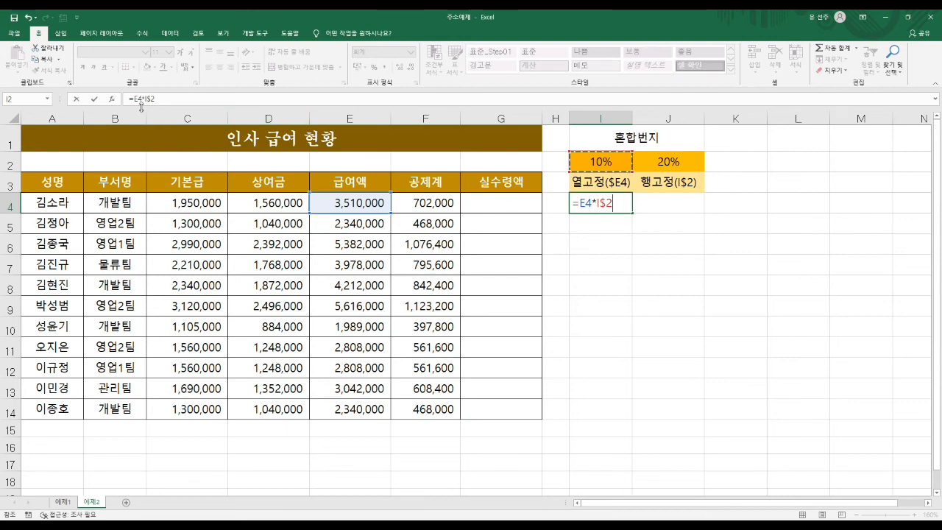
click(95, 99)
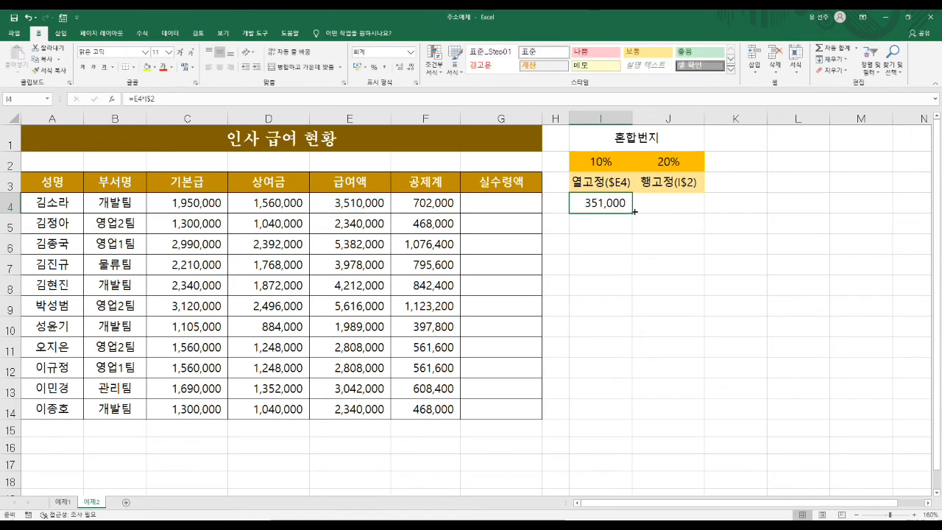
Try copying the I4 formula across to J4, inspect its references and clear J4.
drag(633, 213, 682, 215)
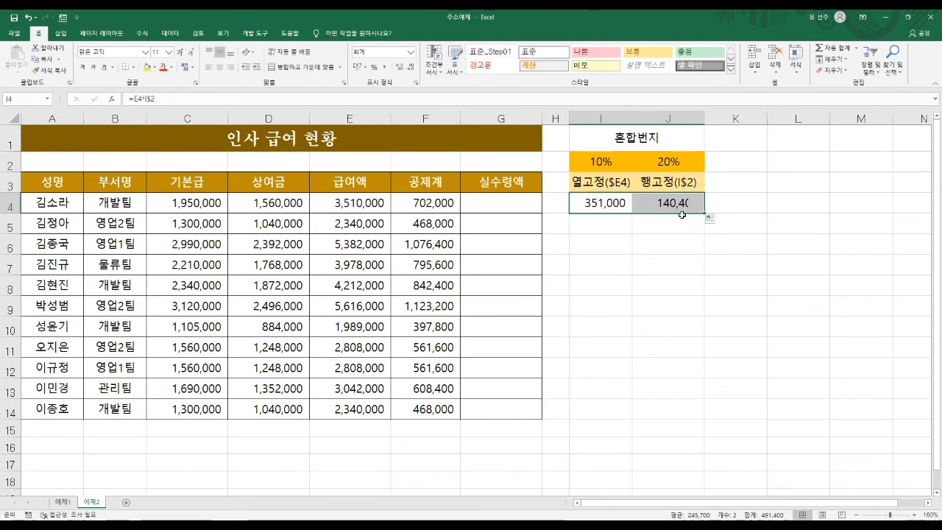
click(677, 205)
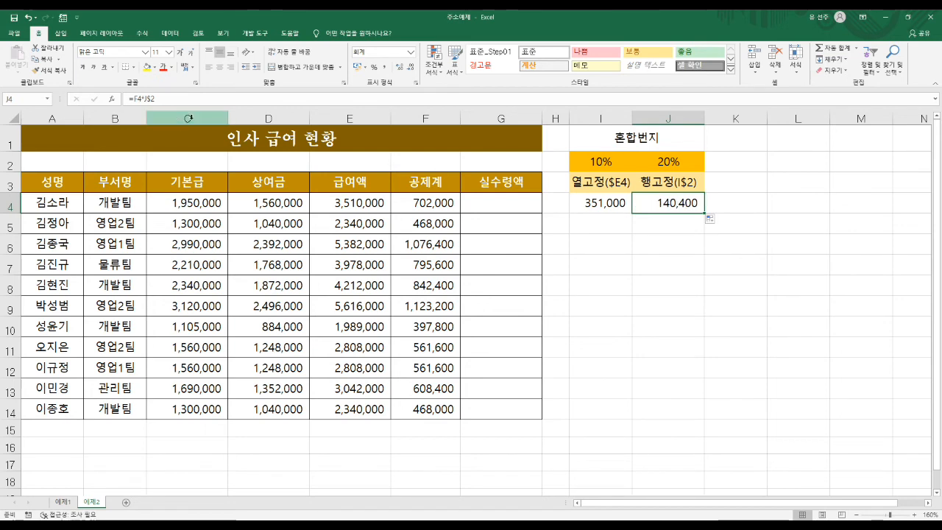
double_click(672, 208)
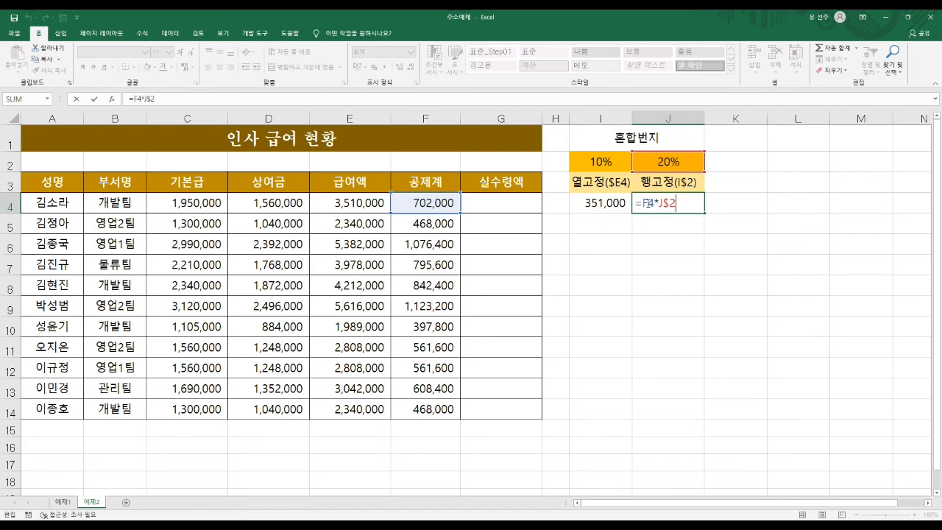
key(Escape)
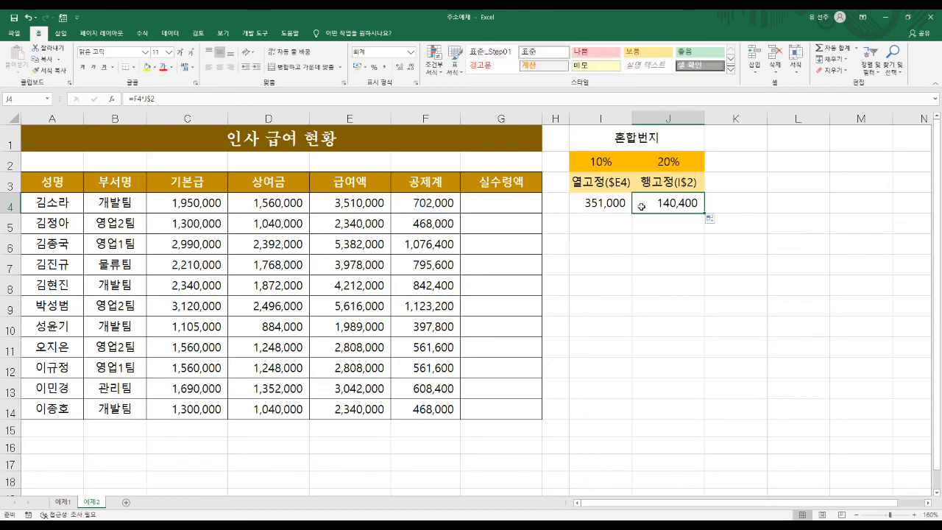
key(Delete)
Change the formula in I4 to =$E4*I$2 so column E is locked, and fill it across to J4.
click(608, 206)
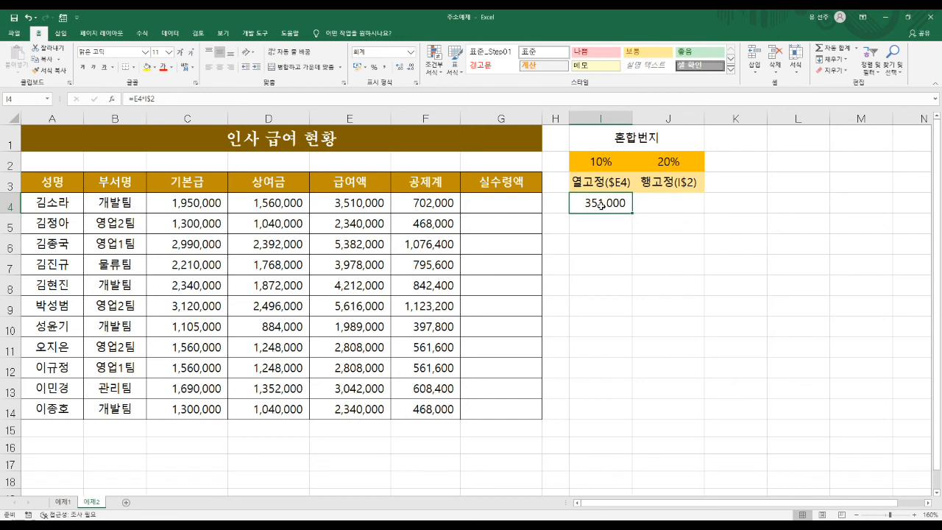
double_click(607, 206)
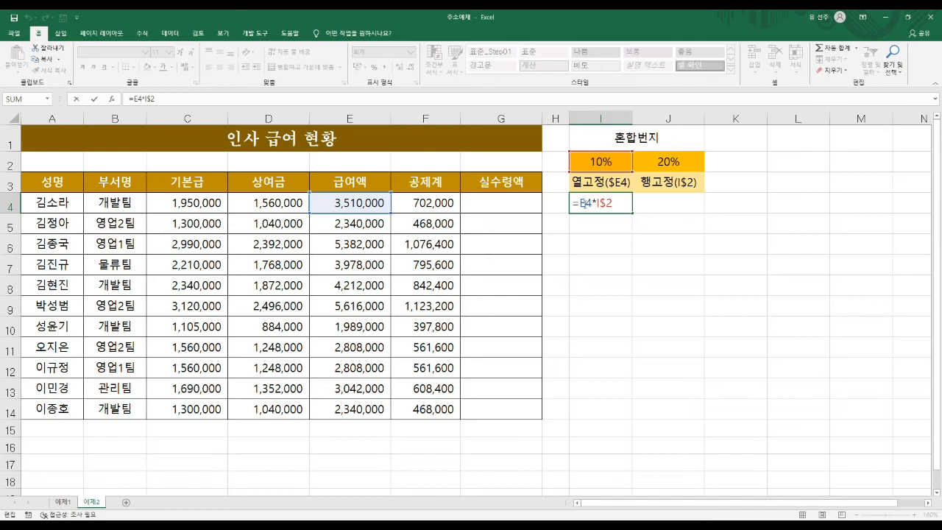
key(F4)
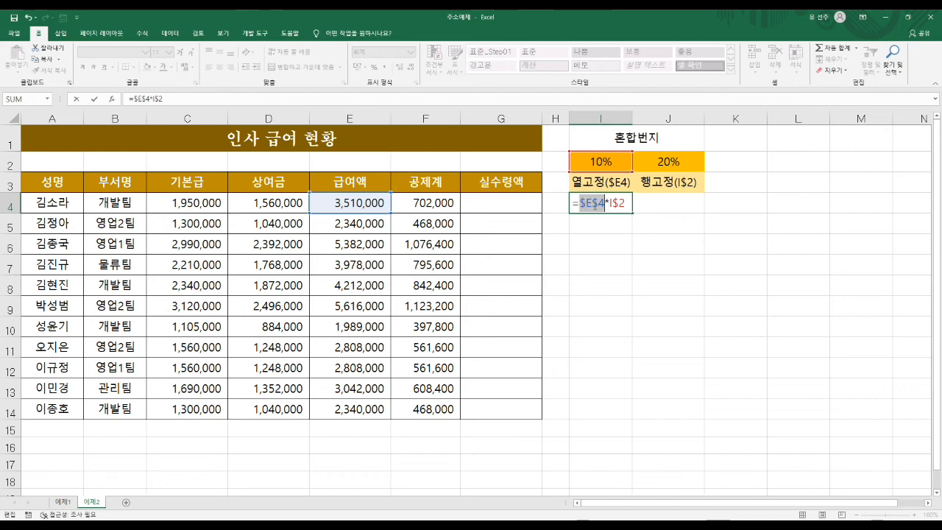
key(F4)
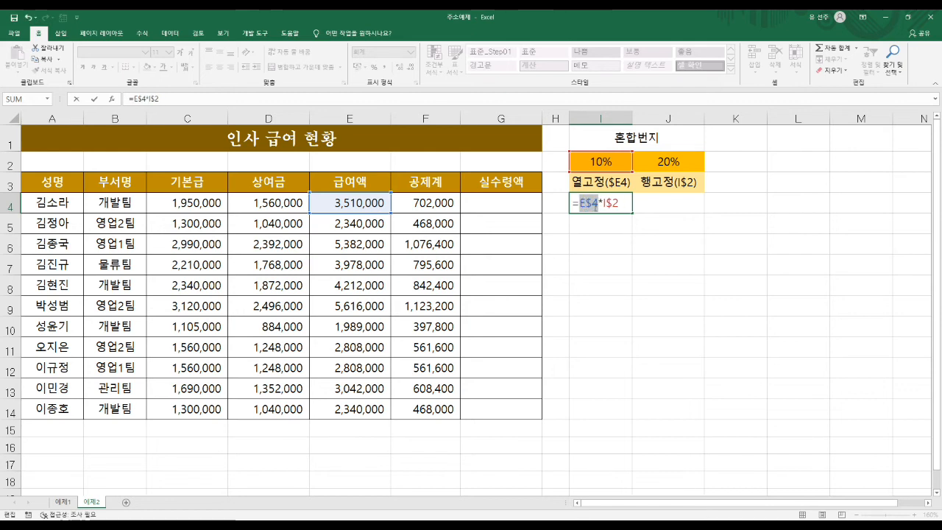
key(F4)
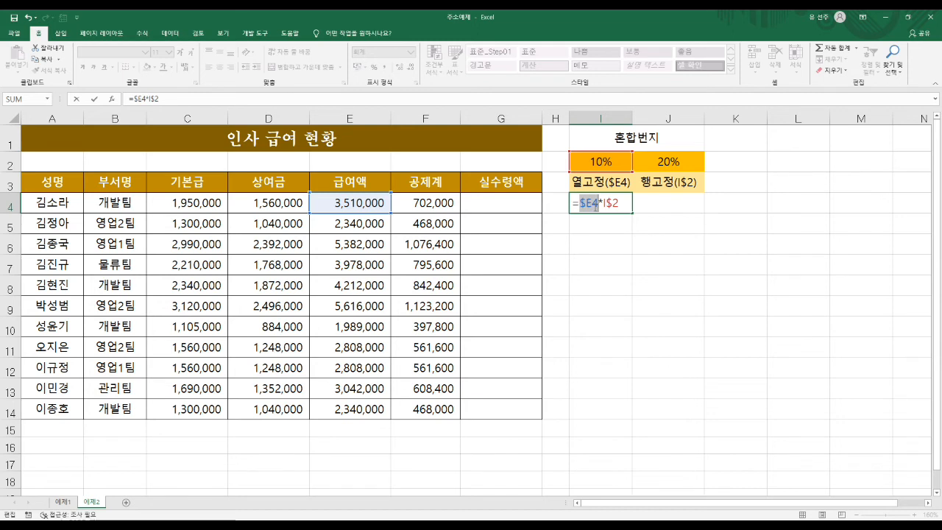
click(590, 204)
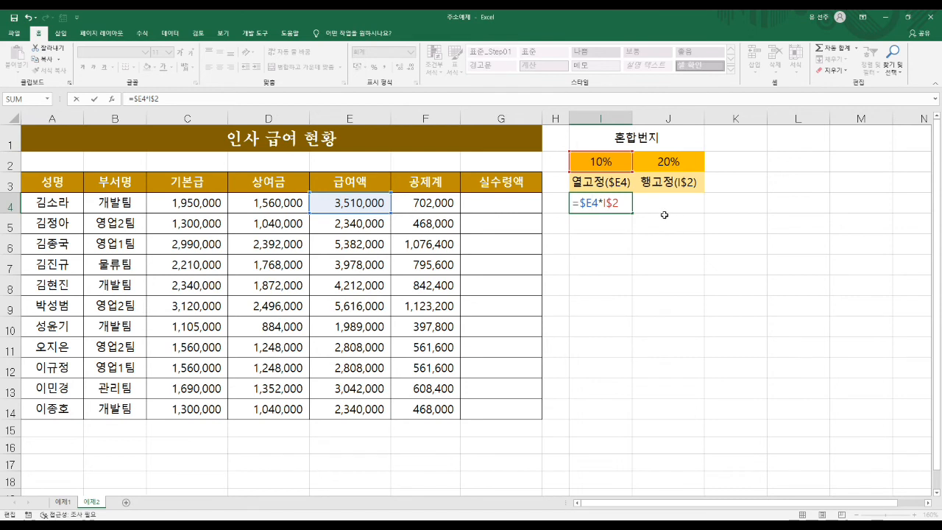
click(95, 98)
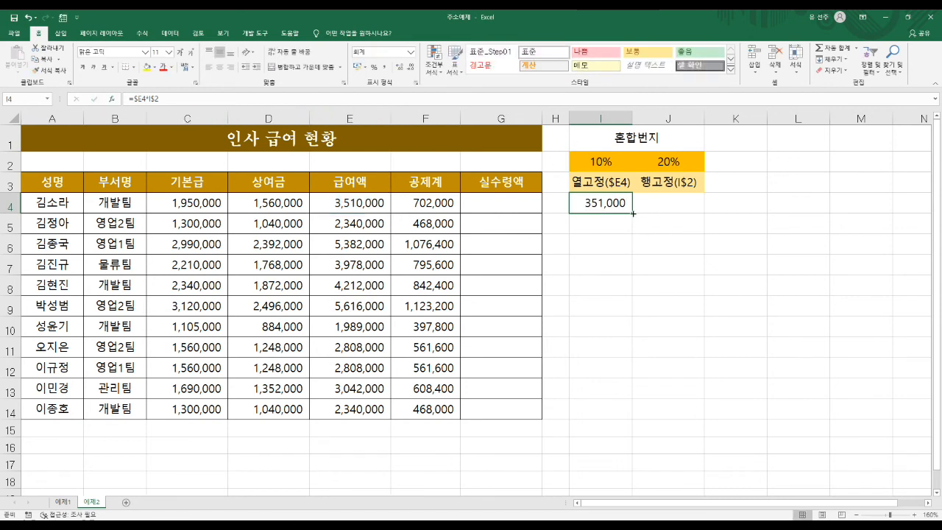
drag(649, 214, 689, 215)
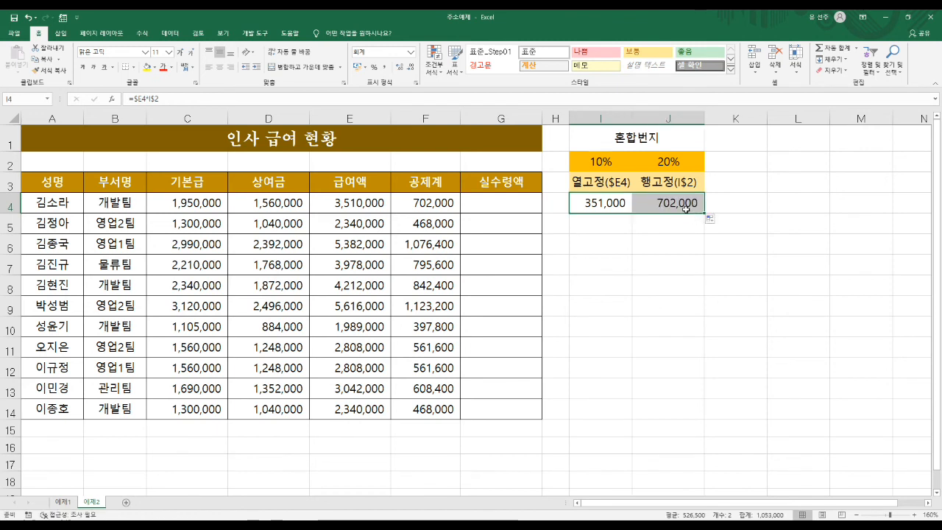
Inspect the references used by the mixed-reference formula in J4.
click(680, 204)
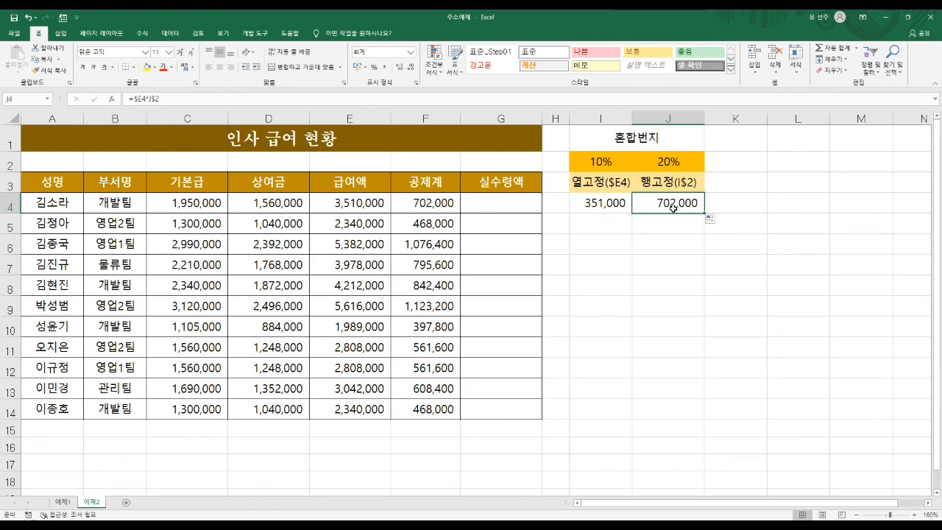
double_click(673, 209)
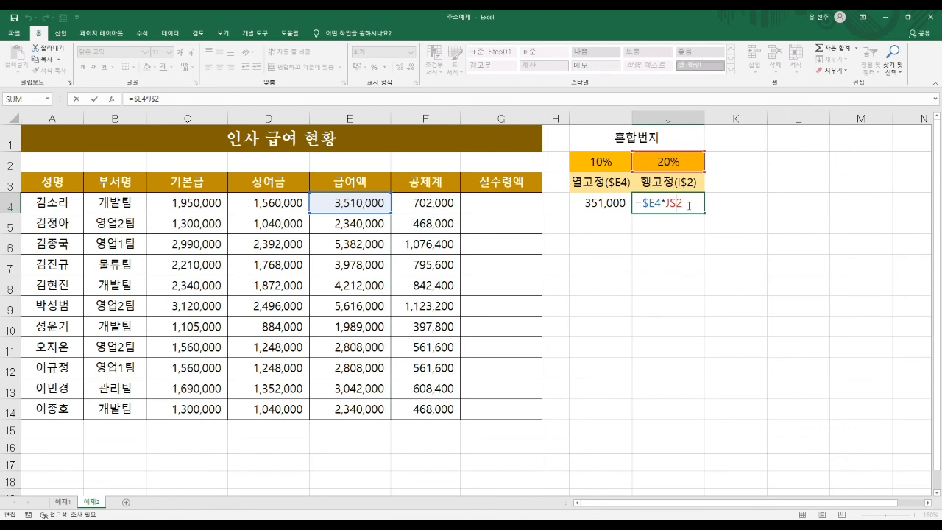
key(Return)
Fill the formulas in I4:J4 down through row 14.
click(599, 206)
drag(634, 205, 650, 203)
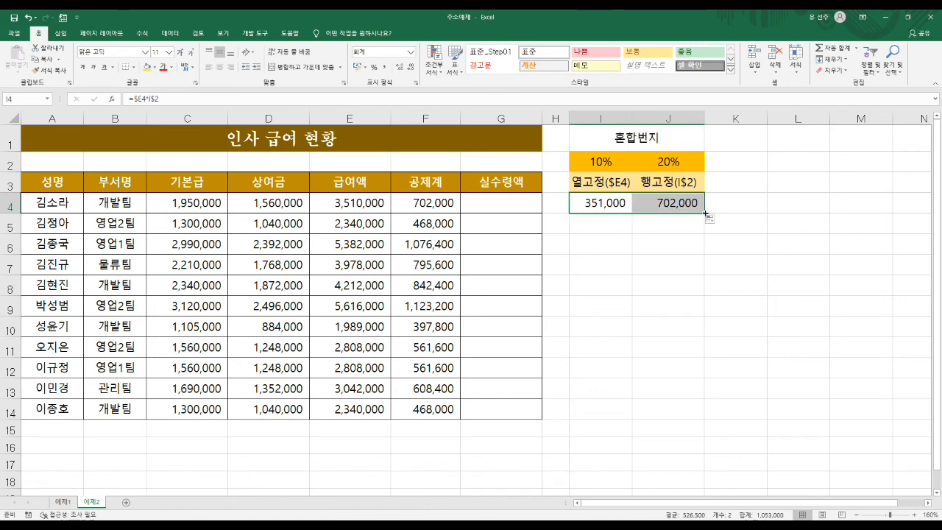
drag(705, 214, 707, 418)
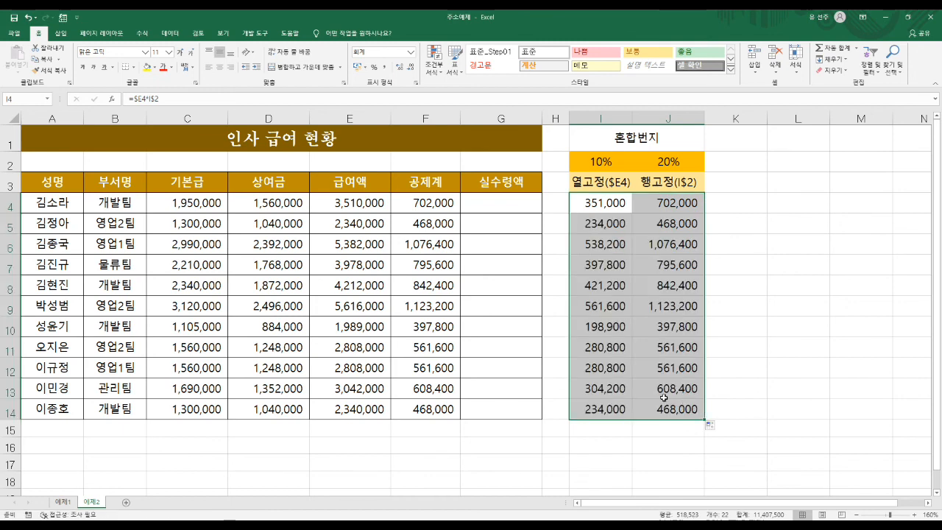
Inspect the references in the copied formula in J14 and return to I4.
click(669, 408)
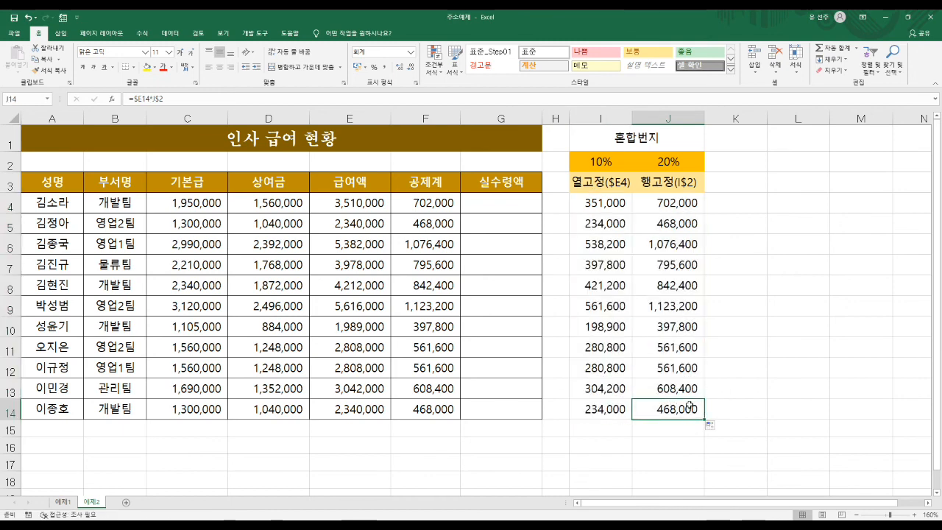
double_click(688, 405)
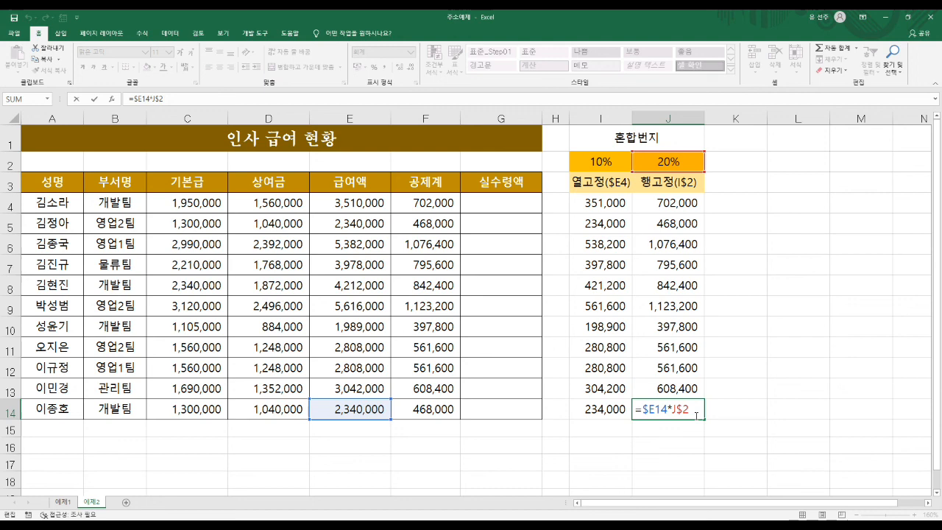
key(ctrl+Return)
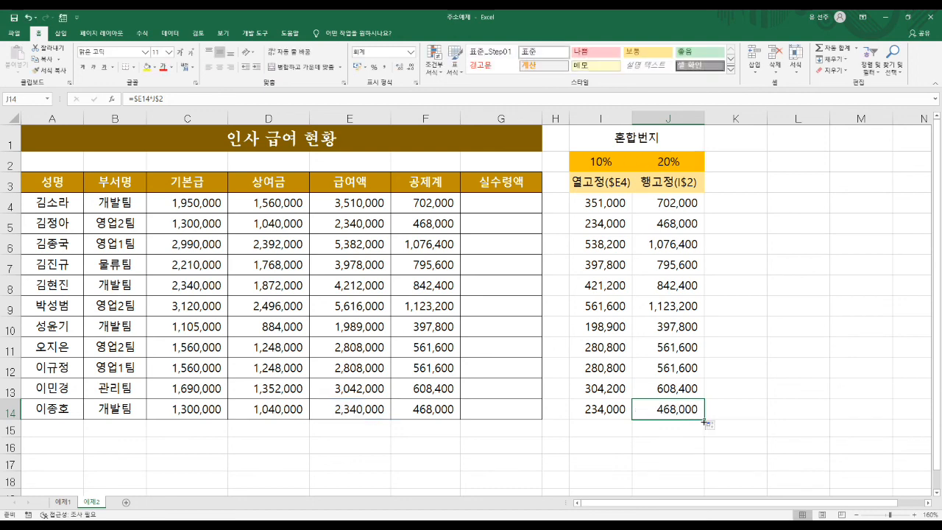
click(611, 208)
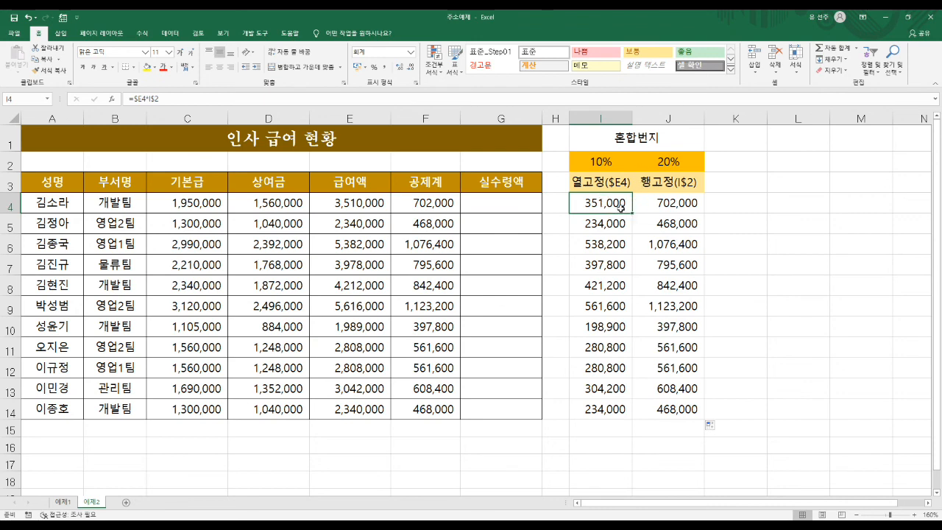
Enter a 30% rate in K2 and extend the mixed-reference formula from column J into K4:K14.
click(737, 161)
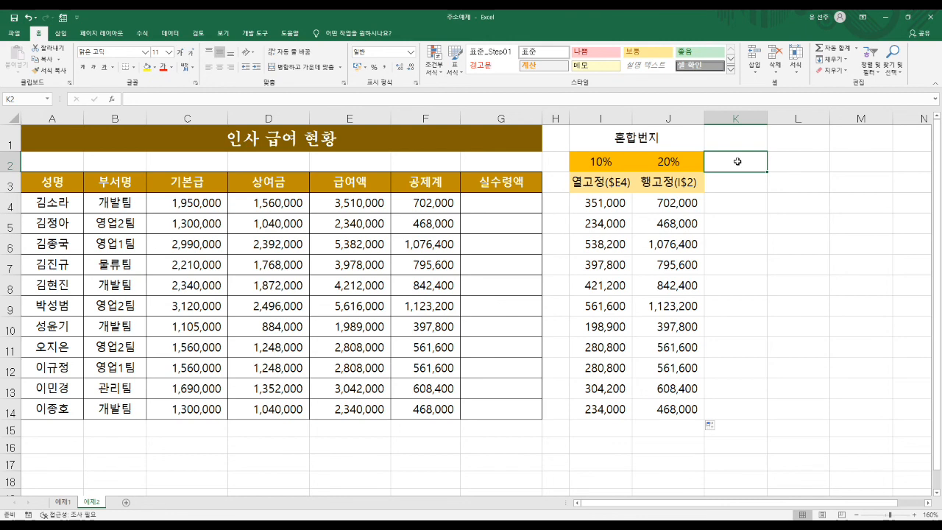
text(30%)
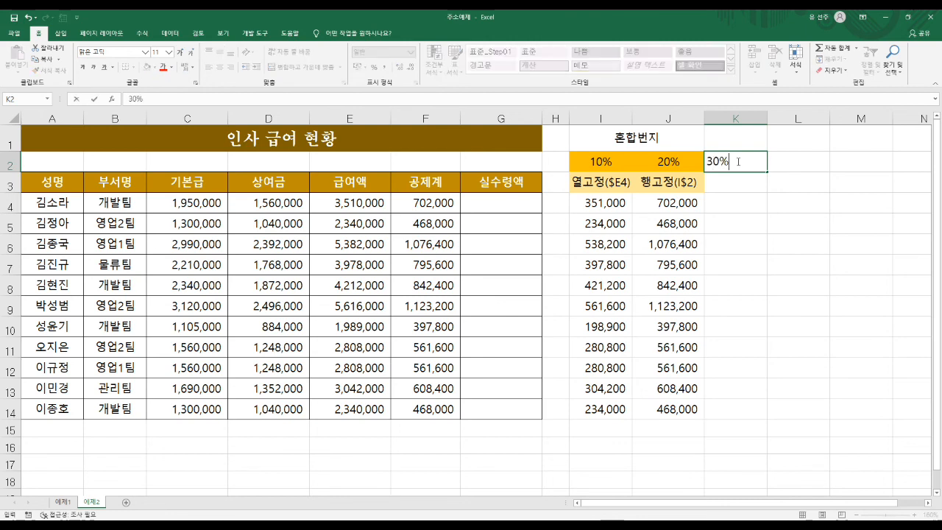
key(Return)
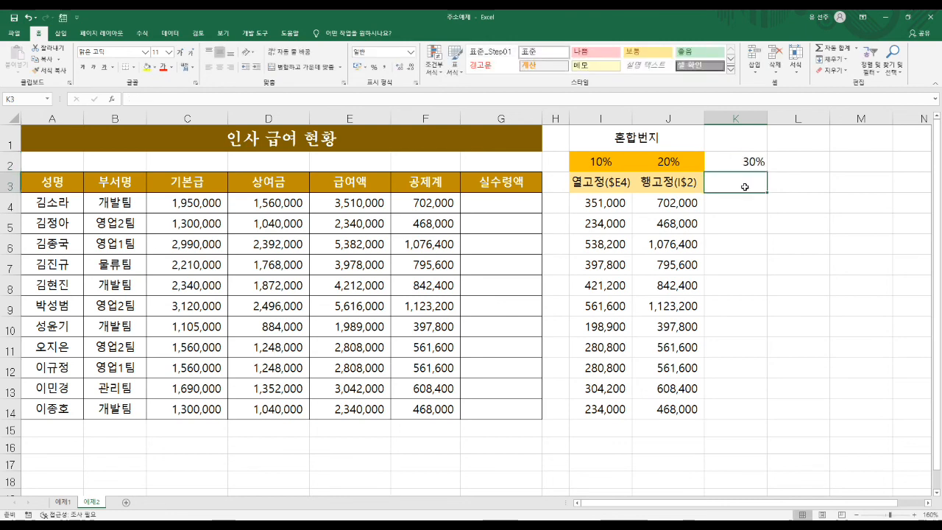
click(693, 210)
drag(704, 213, 773, 416)
Inspect the references in the K4 formula and leave it as it is.
click(749, 203)
click(741, 203)
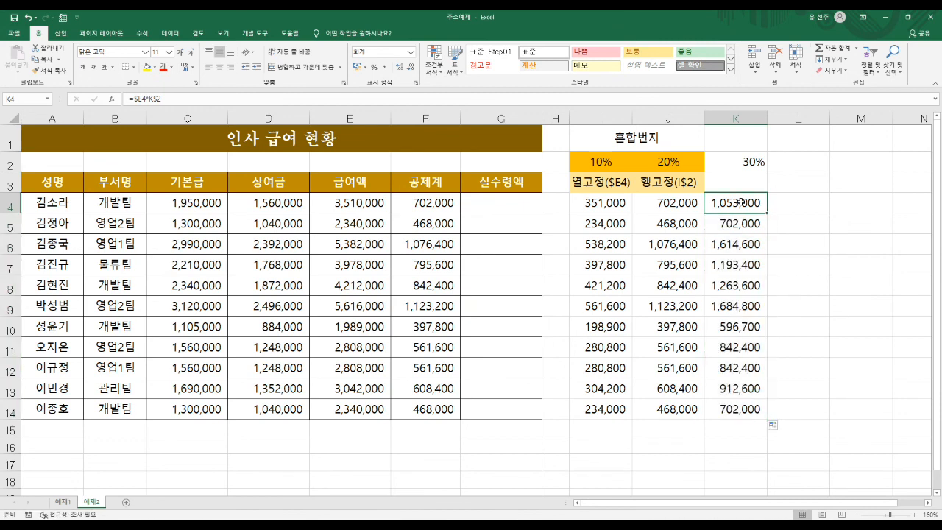
double_click(741, 203)
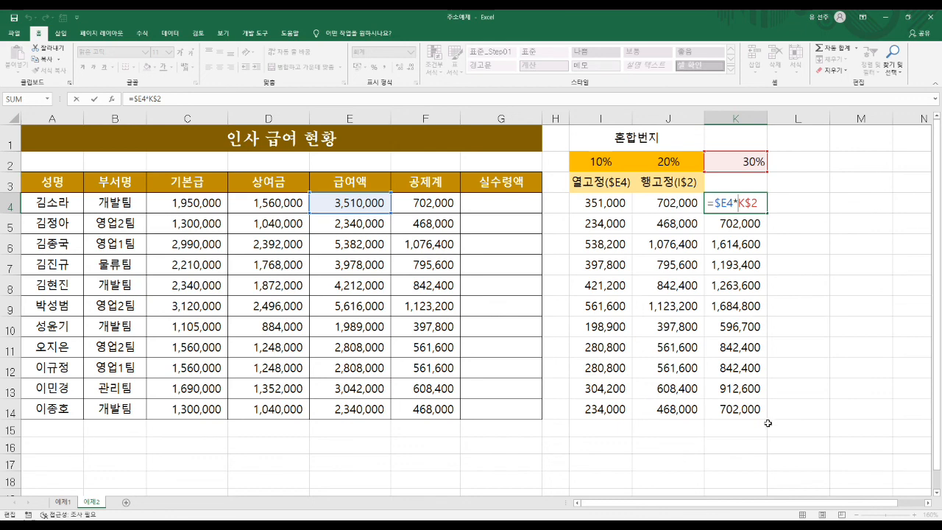
key(Escape)
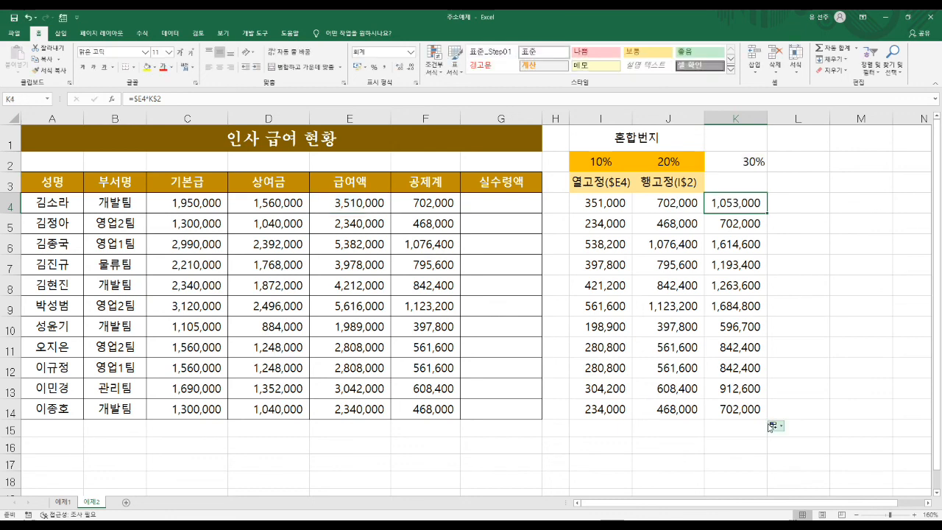
click(836, 387)
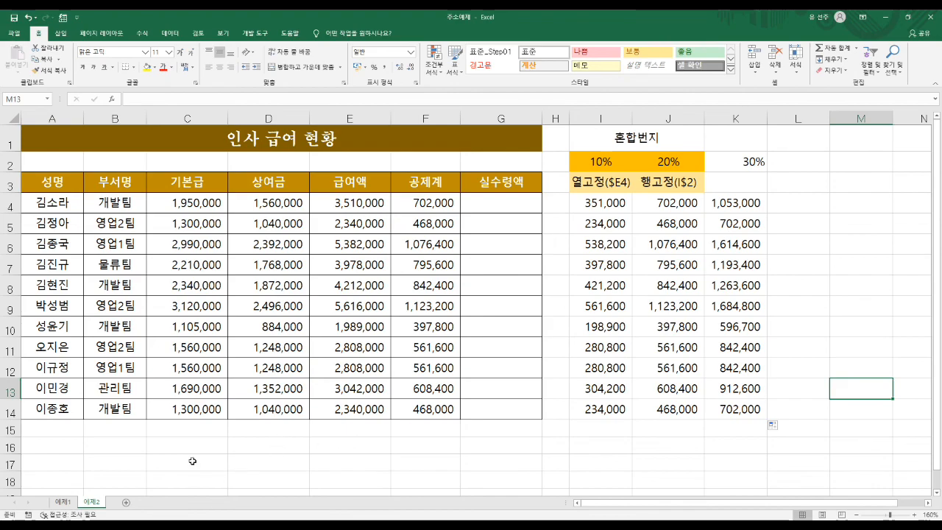